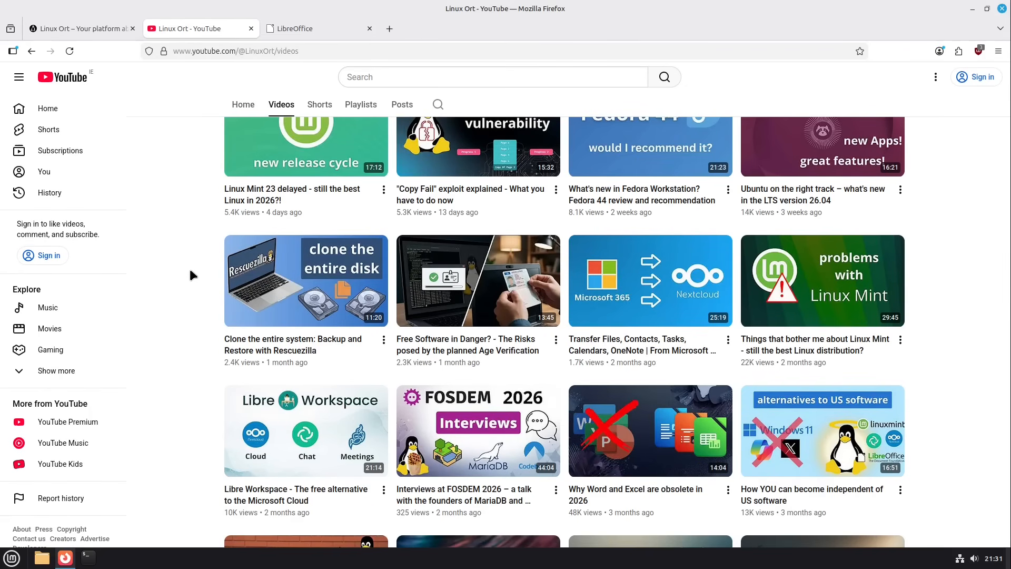
View the LibreOffice website, minimize the browser and launch LibreOffice Writer
click(305, 32)
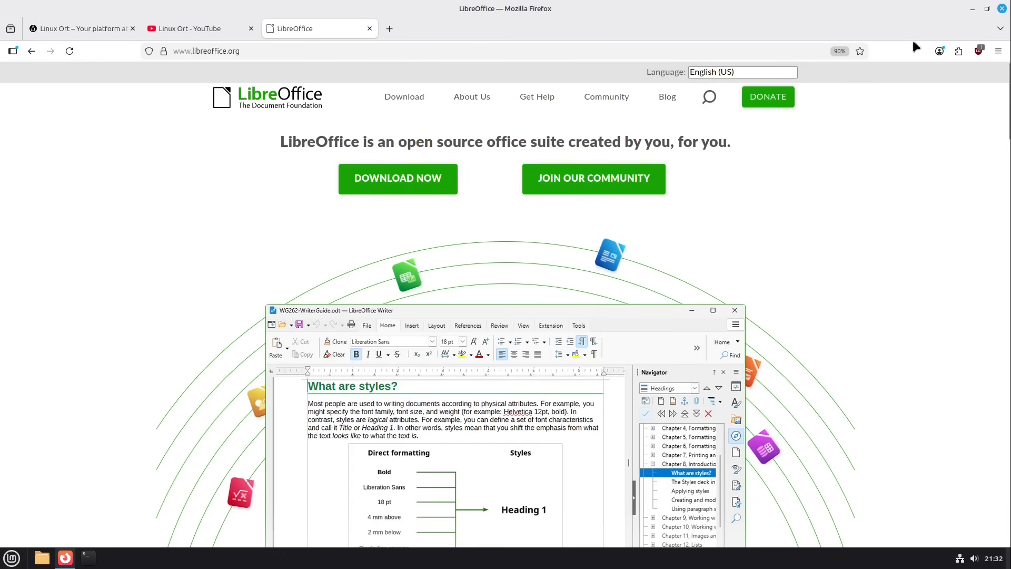
click(972, 9)
key(super)
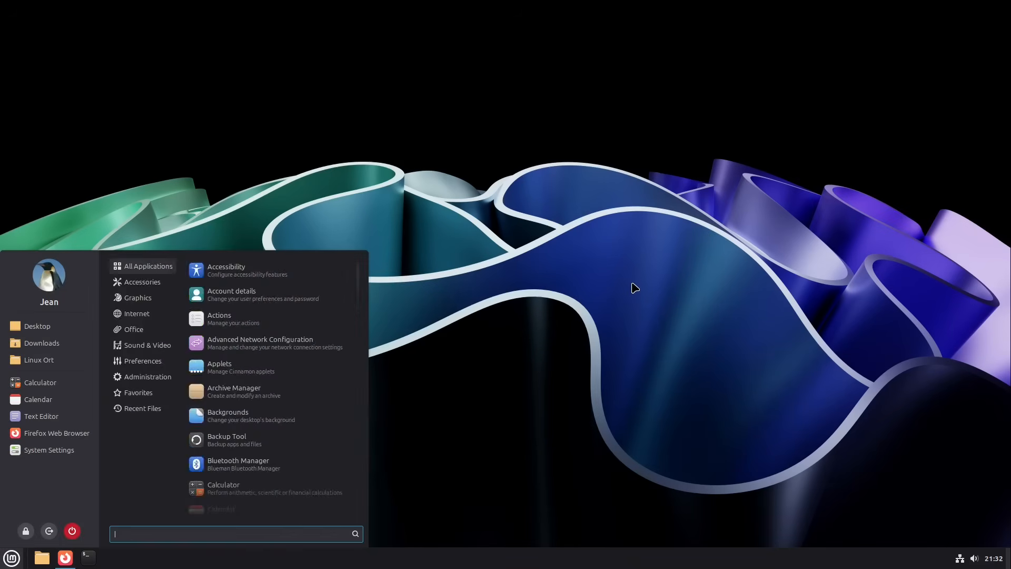
text(writer)
key(Return)
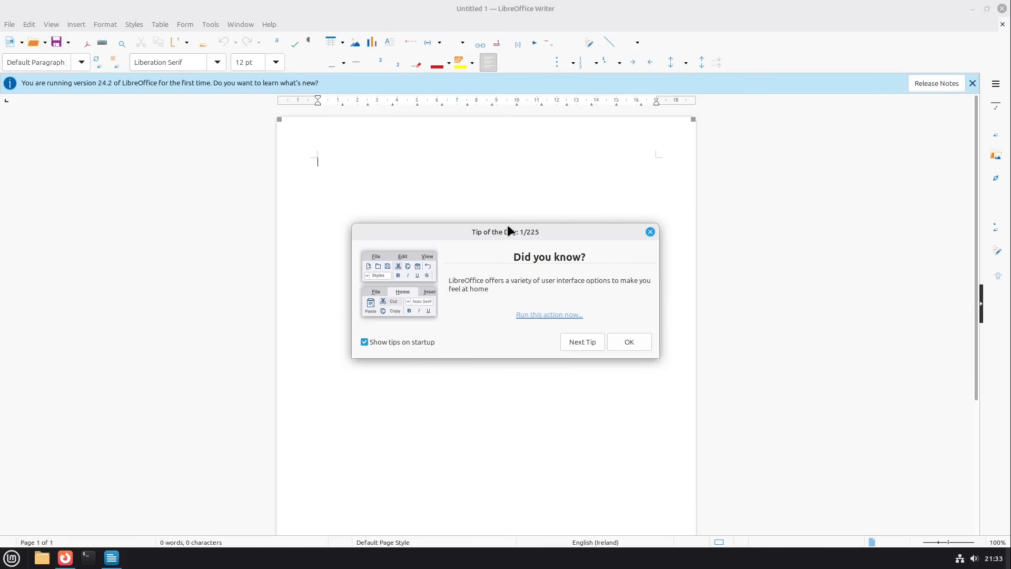
Turn off showing tips on startup and dismiss the Tip of the Day dialog
drag(507, 230, 511, 252)
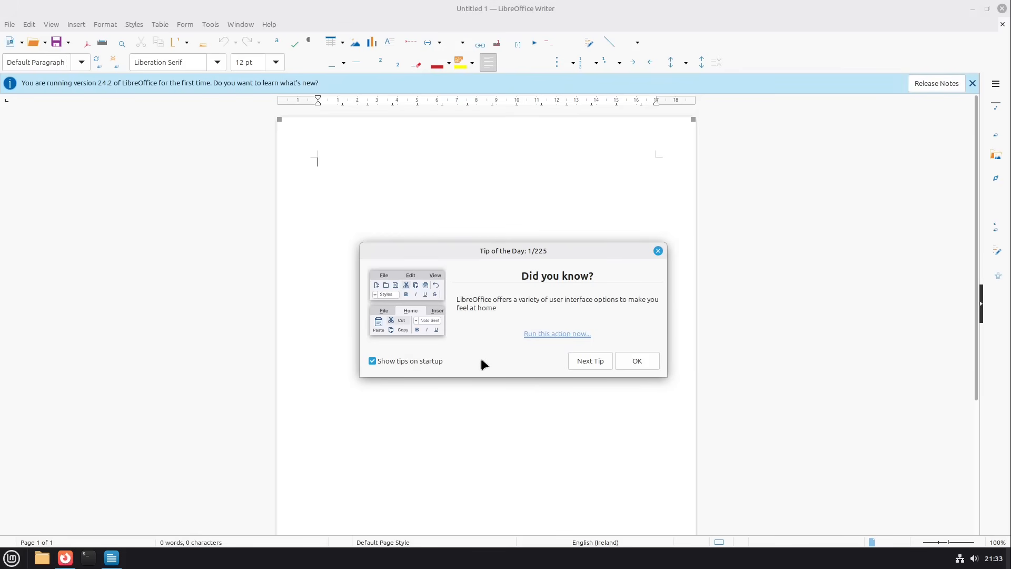
click(409, 362)
click(640, 363)
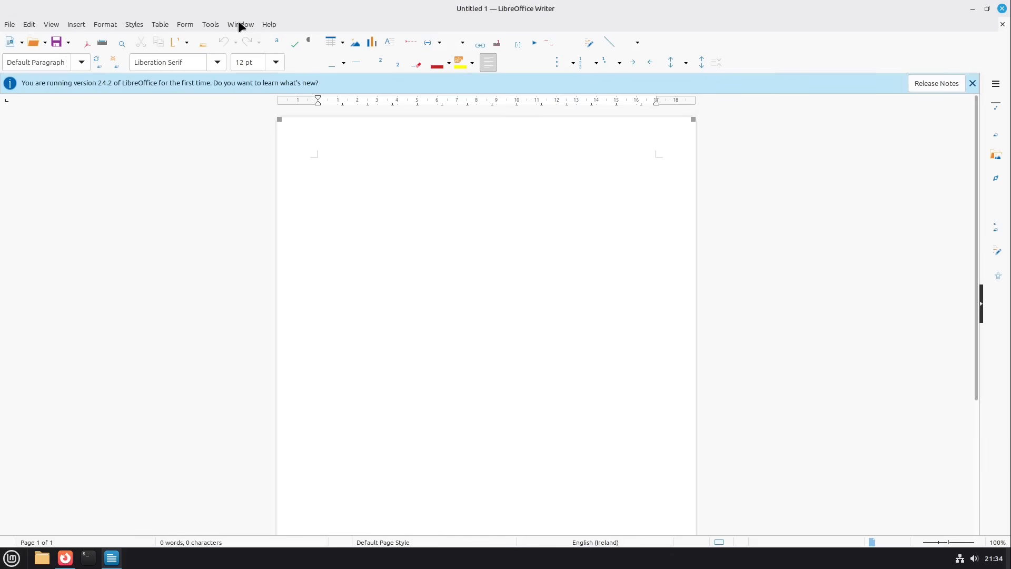
Set the icon theme to Colibre in the LibreOffice view options and apply it
click(213, 23)
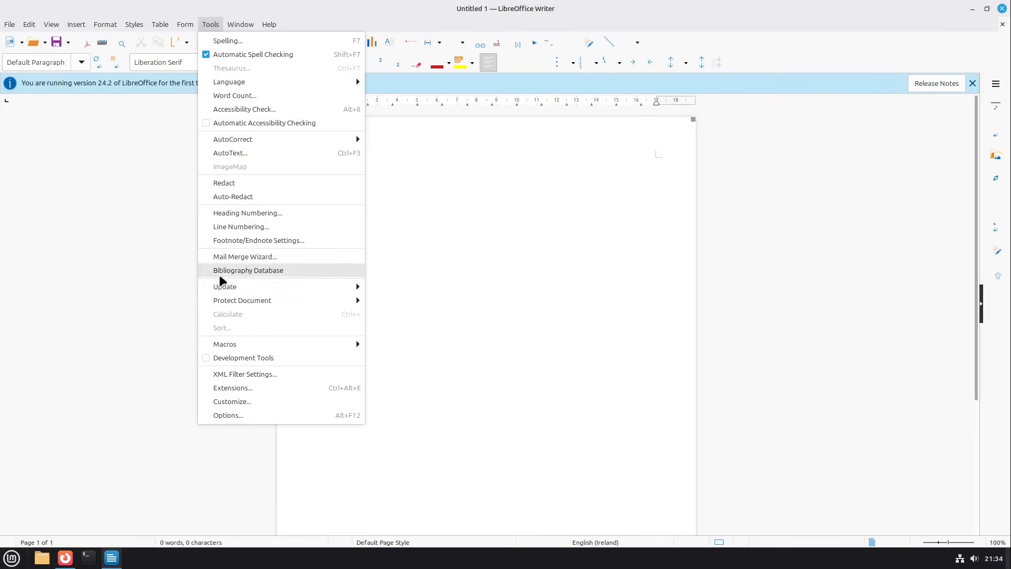
click(235, 417)
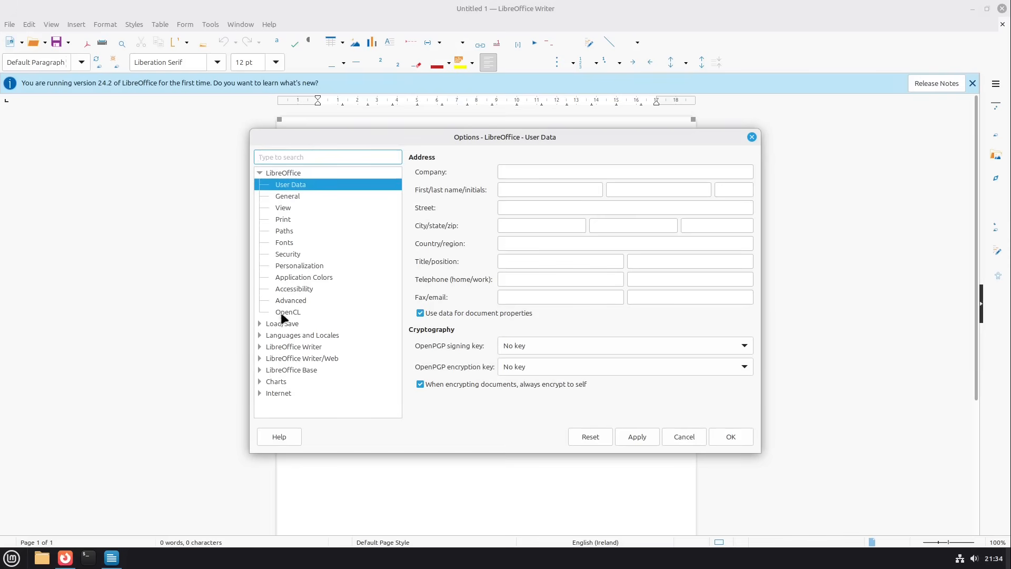
click(291, 209)
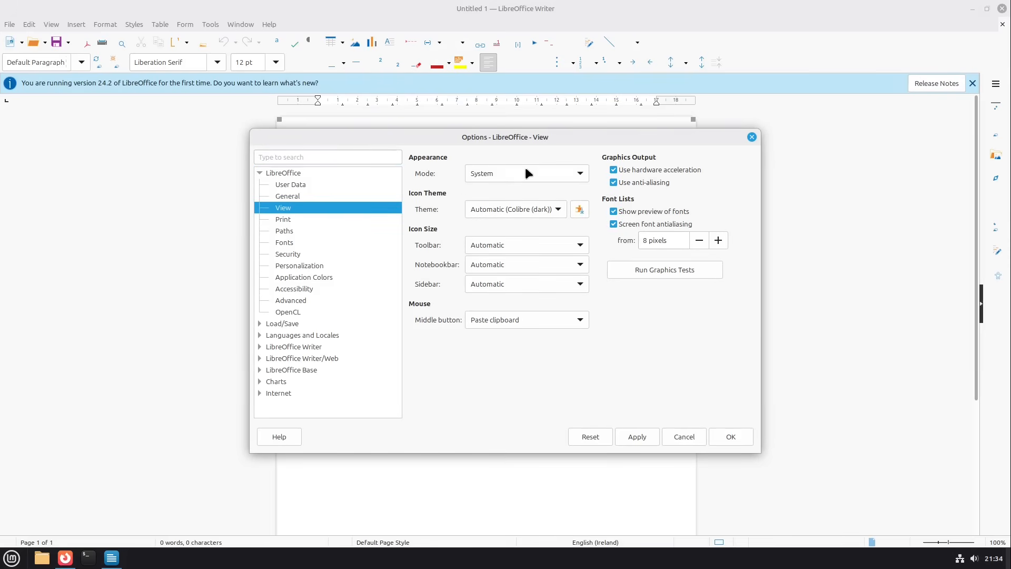
click(517, 211)
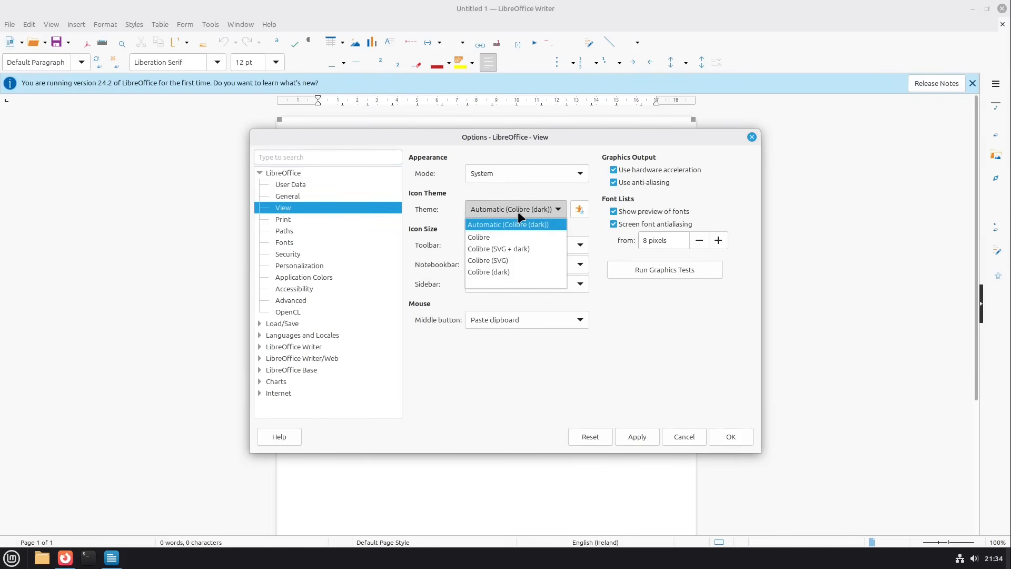
click(510, 237)
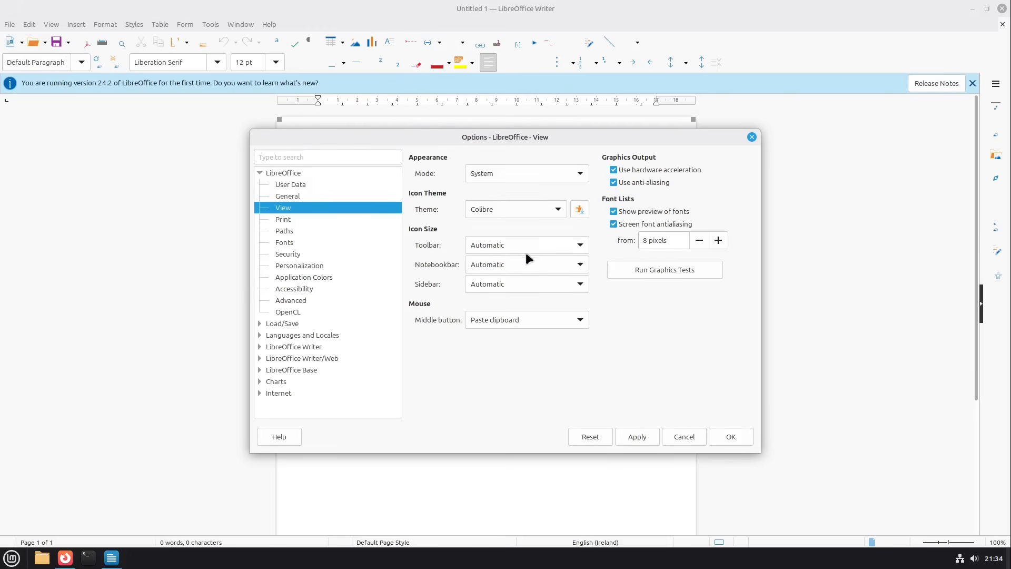
click(637, 434)
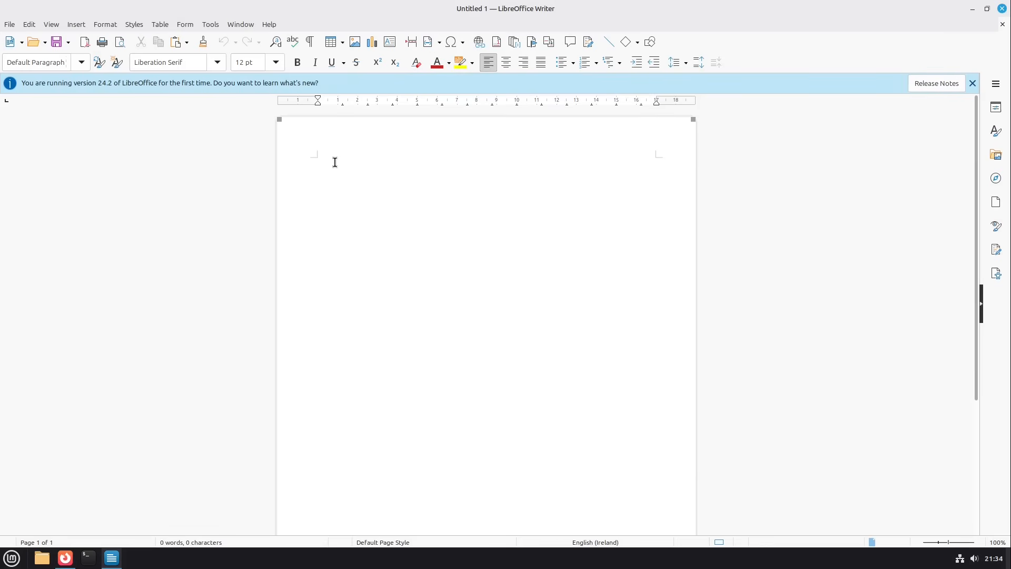
Check the interface pictured on the LibreOffice website, and apply the Tabbed user interface variant to all LibreOffice applications
click(72, 554)
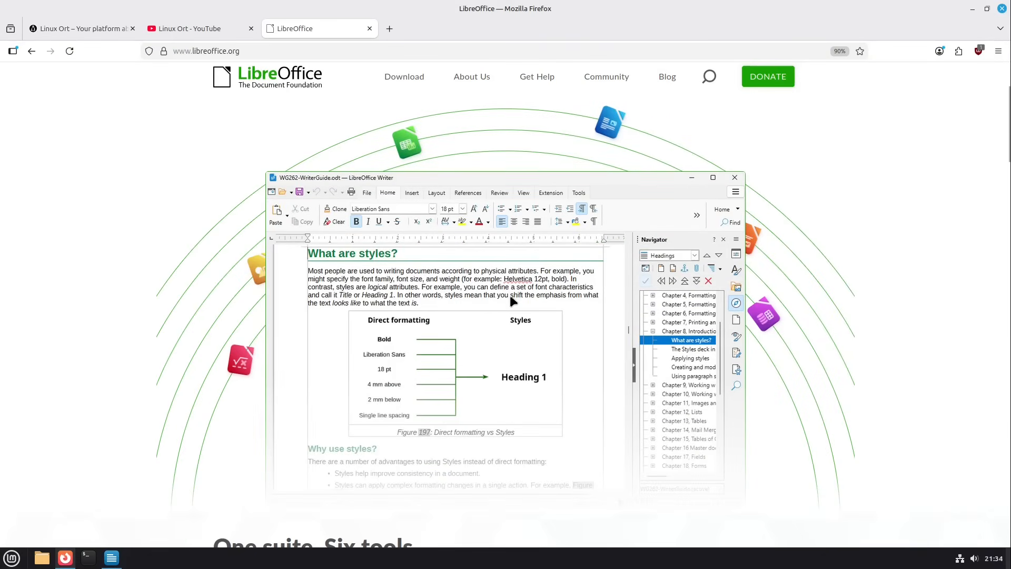
key(alt+Tab)
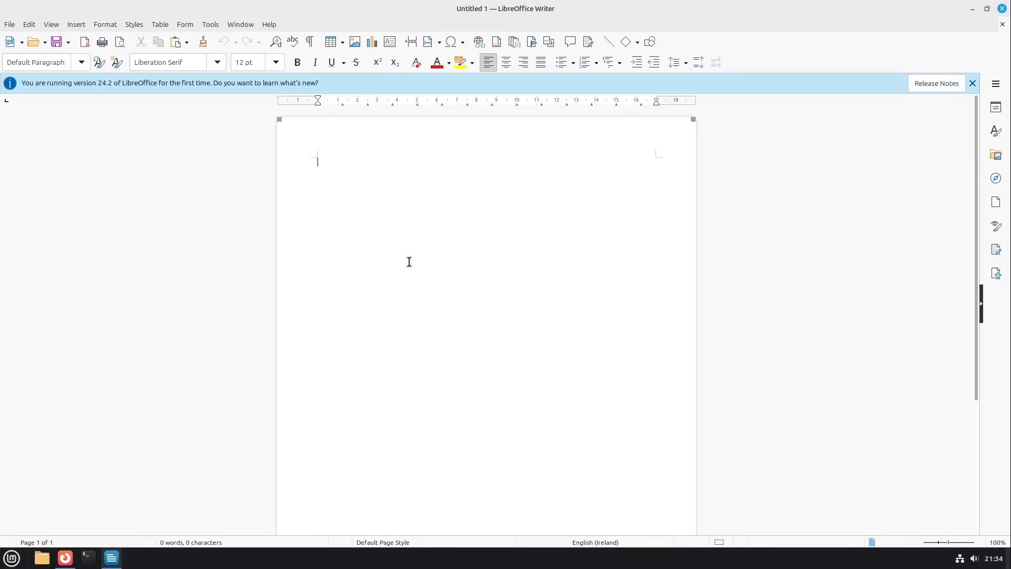
click(52, 25)
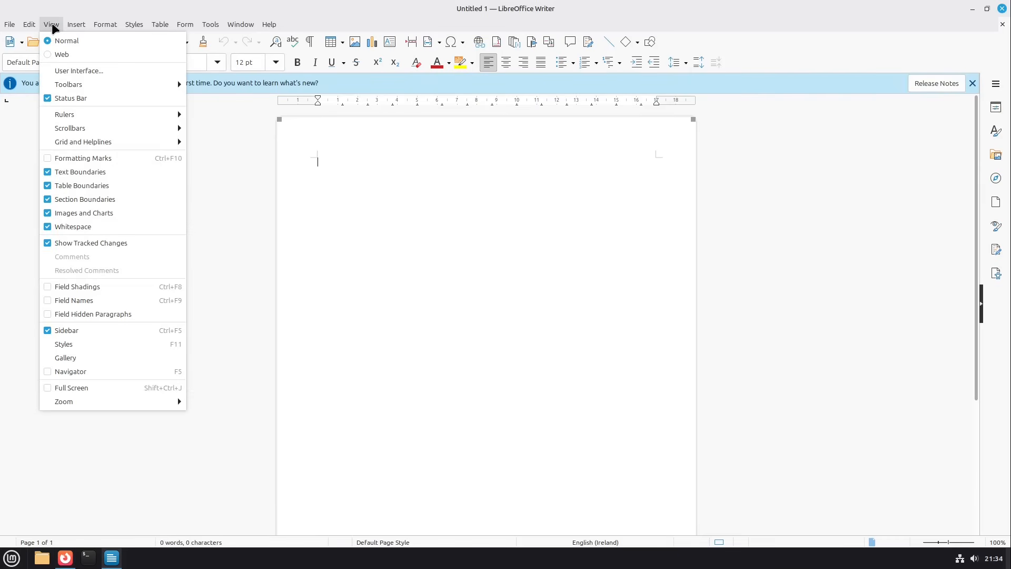
click(76, 71)
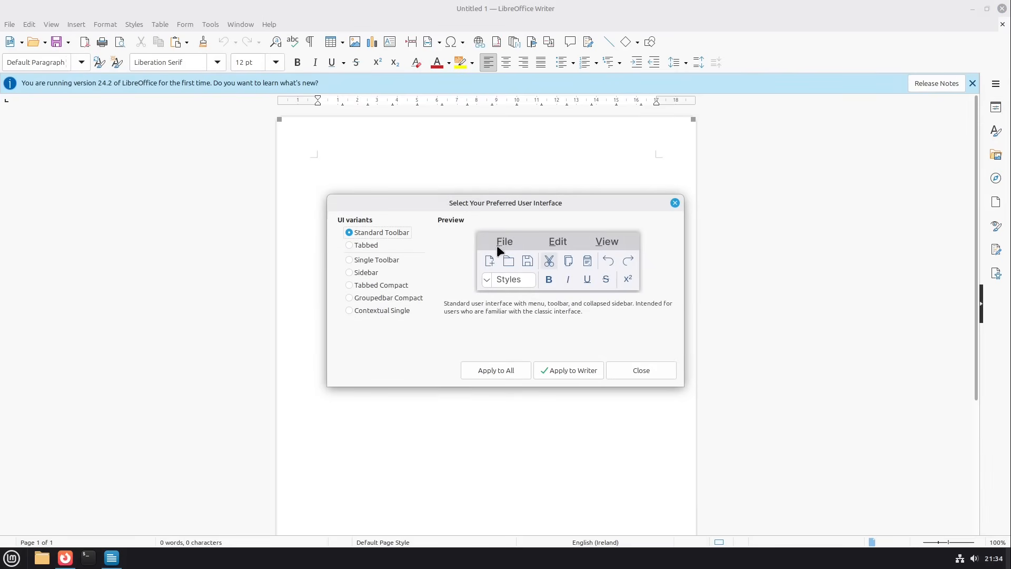
click(367, 246)
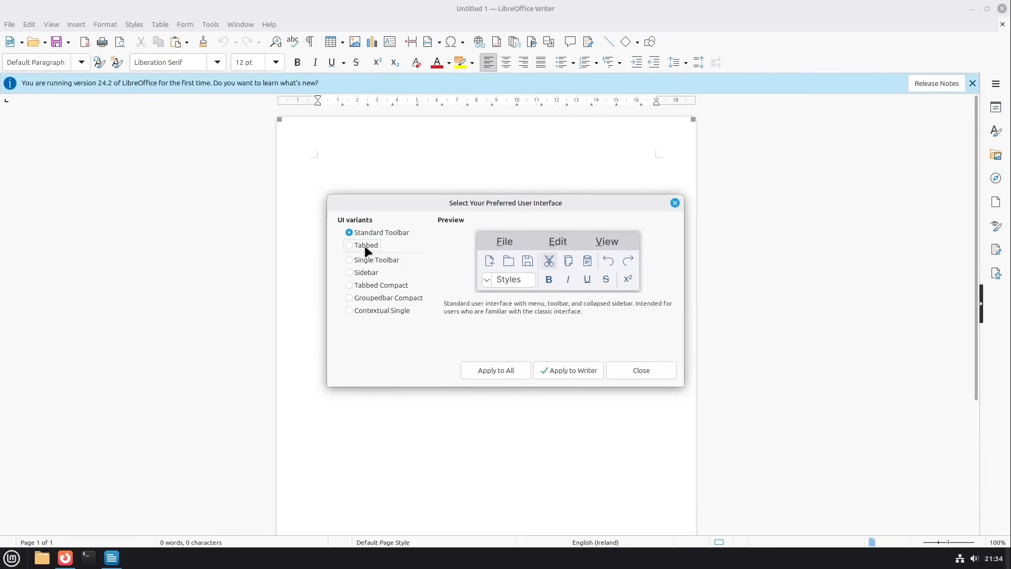
click(495, 370)
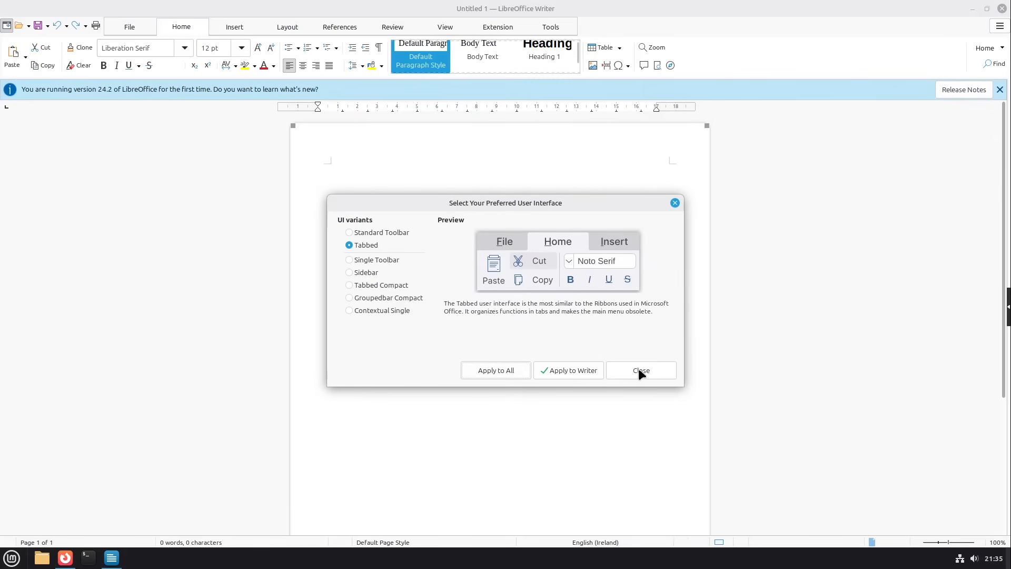
click(642, 371)
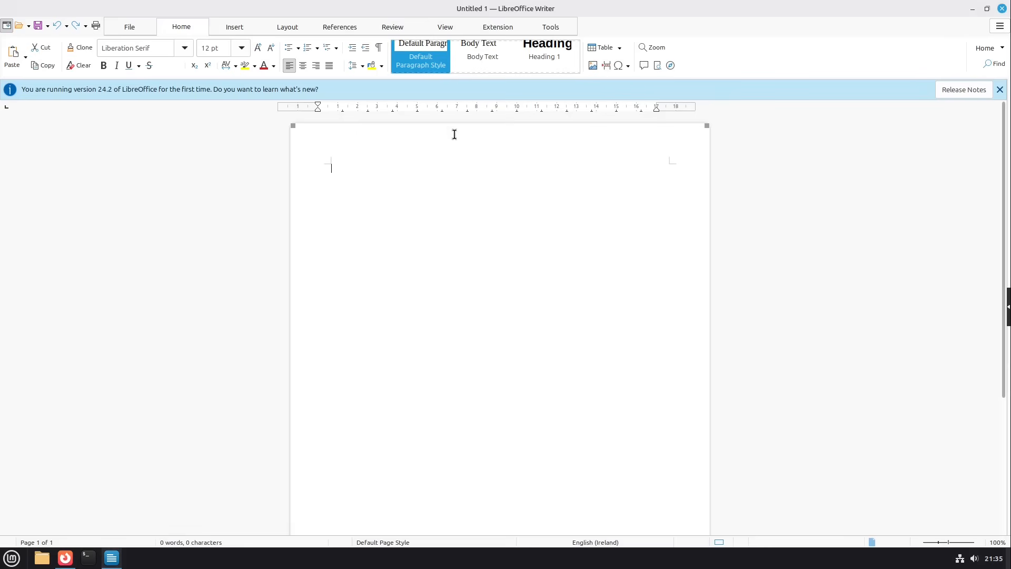
Look through the Insert, Layout, References and Review command sets of the tabbed interface and return to Home
click(232, 28)
click(283, 27)
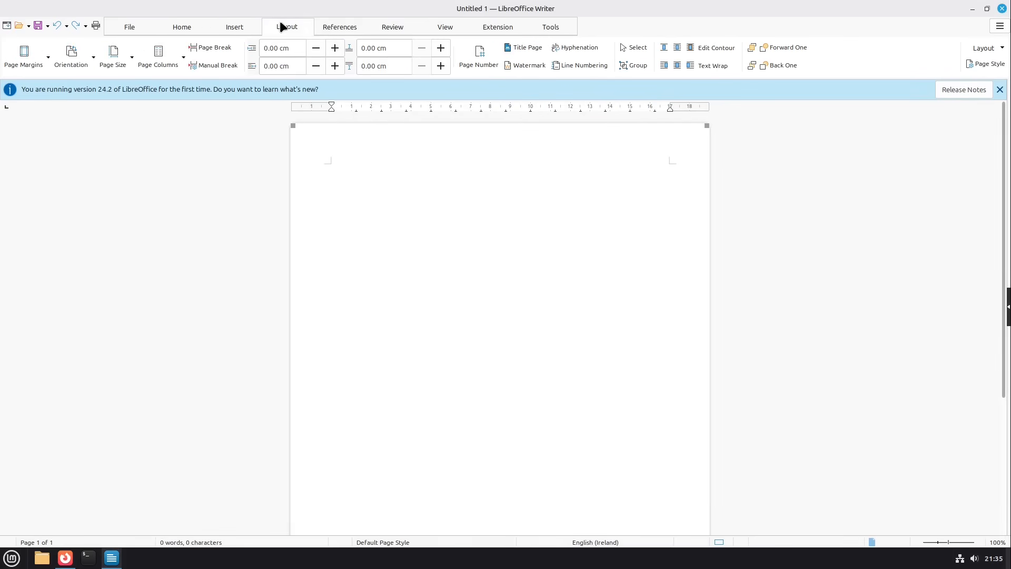
click(348, 27)
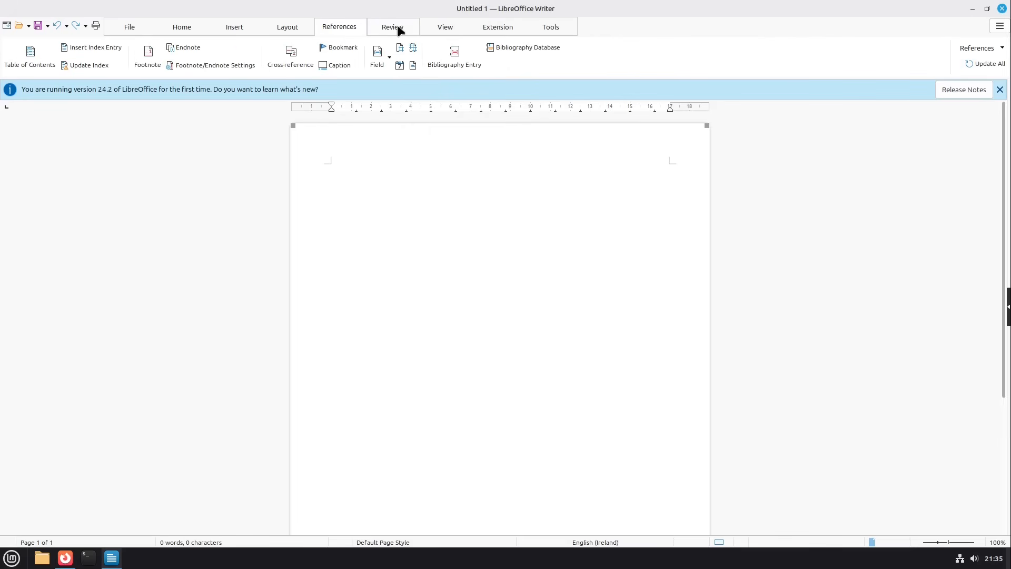
click(399, 29)
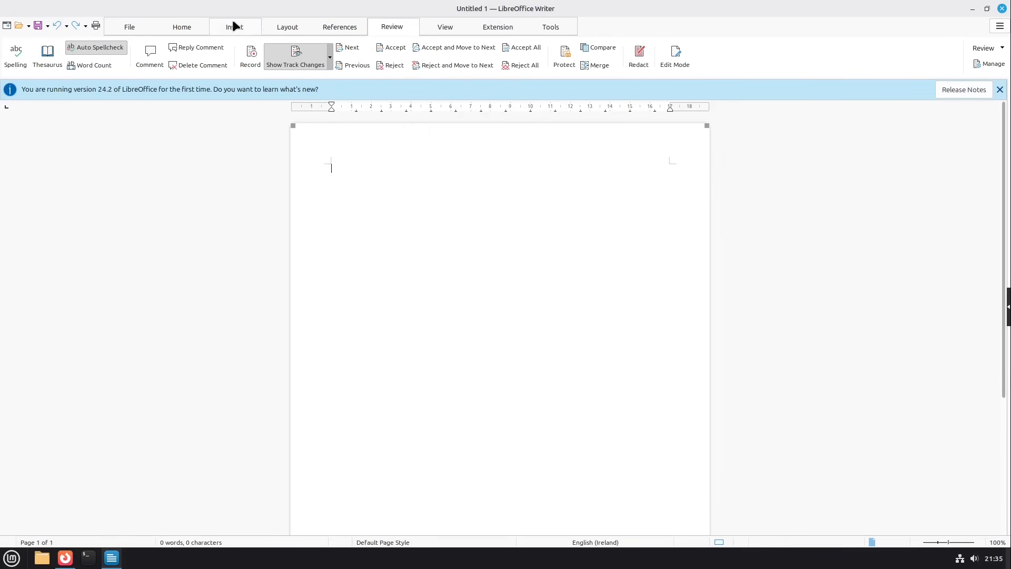
click(182, 27)
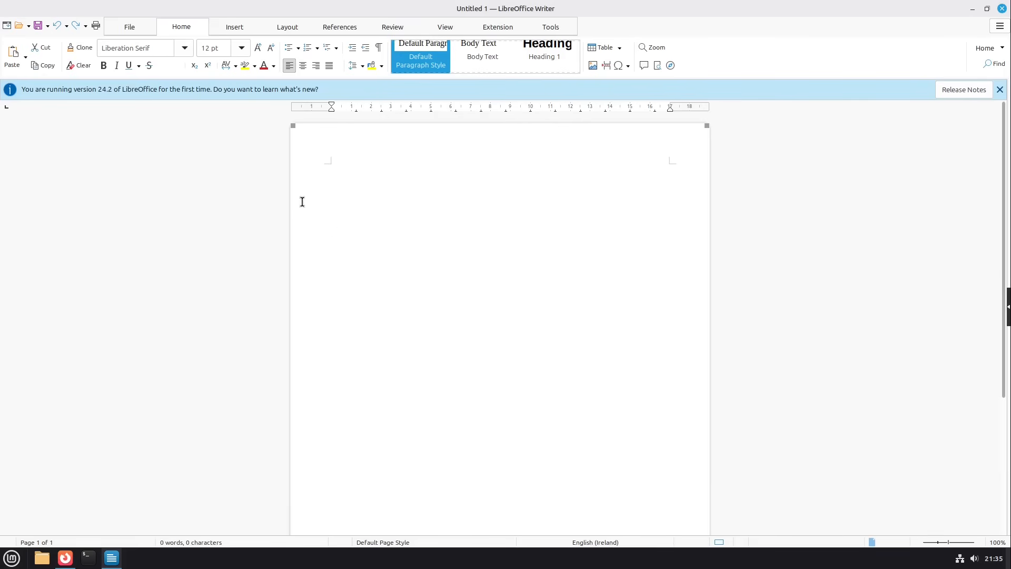
Toggle the classic menu bar and leave it displayed above the tabbed interface
click(10, 25)
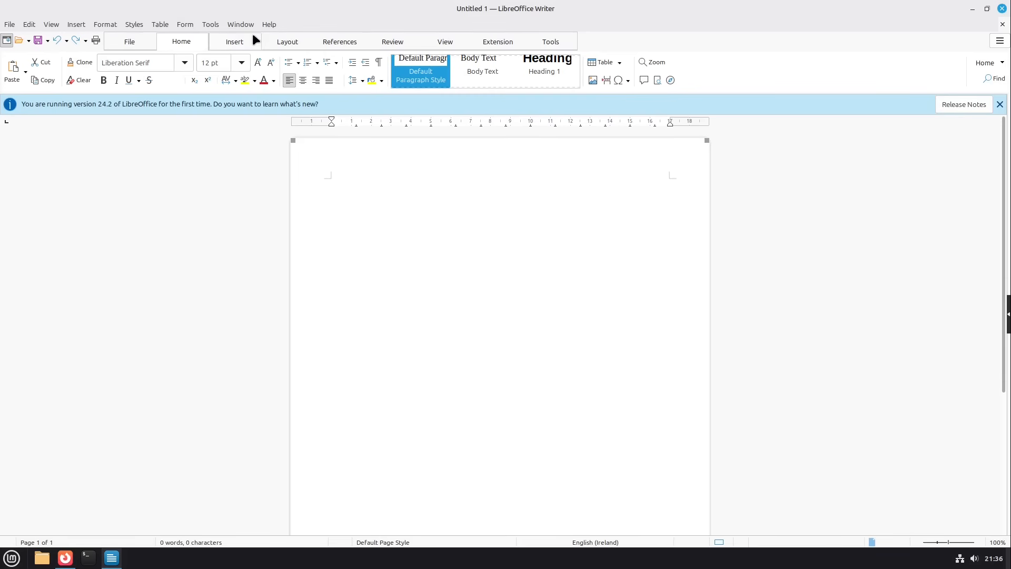
click(4, 39)
click(5, 24)
Enter "Hello World!" in the blank document and browse the list of available fonts without changing the font
scroll(512, 252, up, 4)
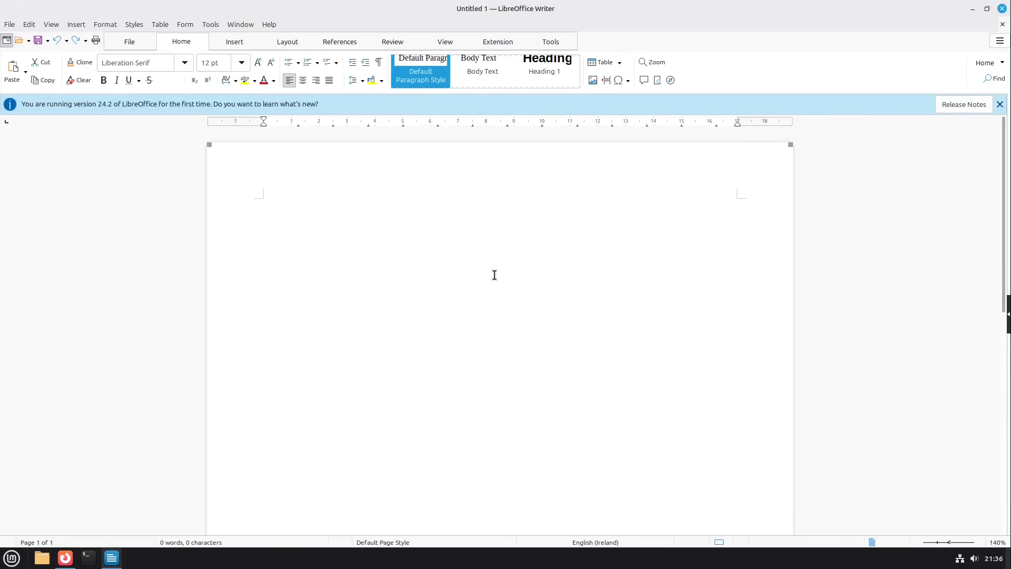
text(Hello World!)
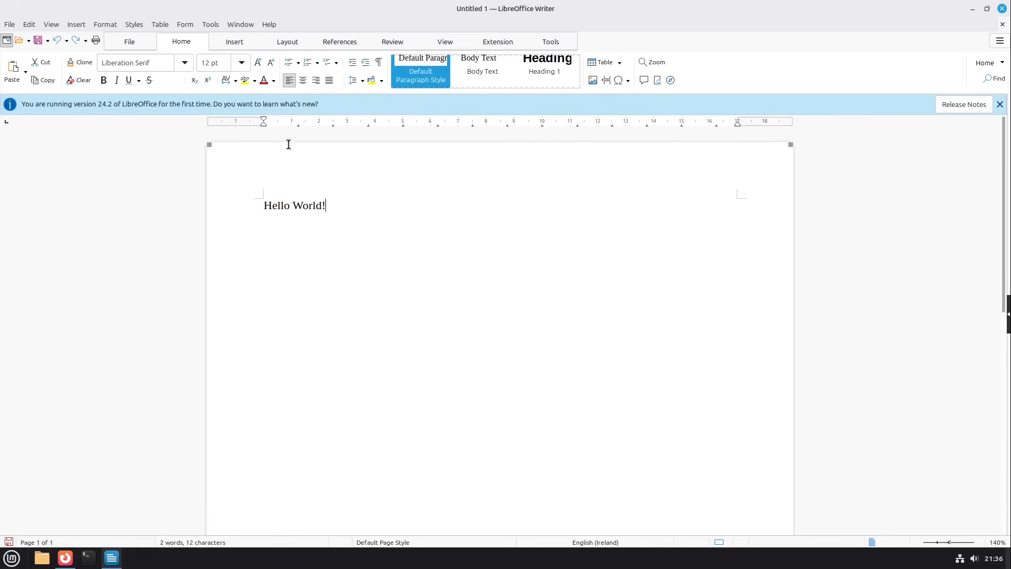
click(183, 63)
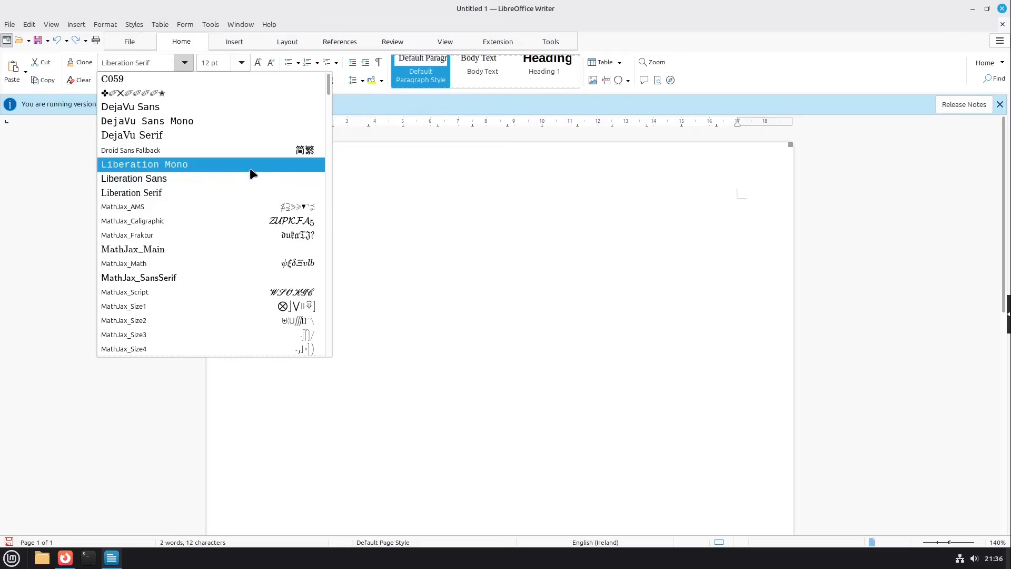
drag(328, 88, 297, 295)
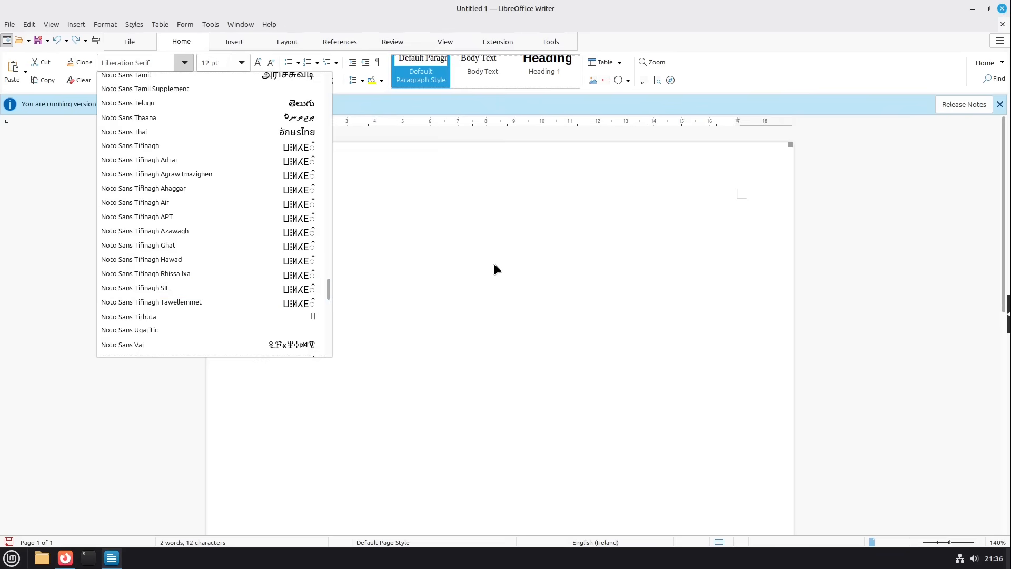
click(483, 258)
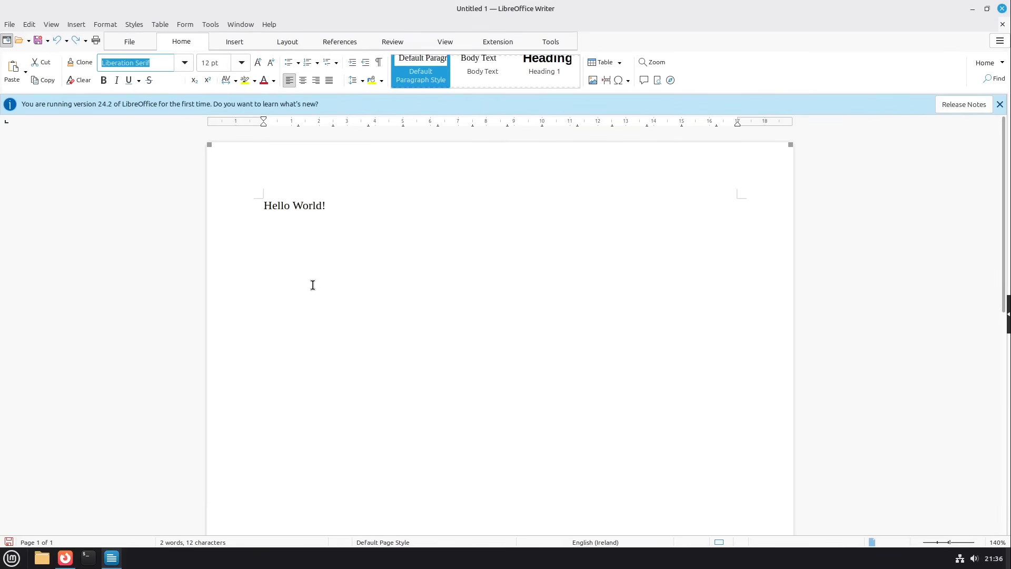
Open the Software Manager, search for "ttf-ms" and open the details of Ttf-mscorefonts-installer
click(12, 558)
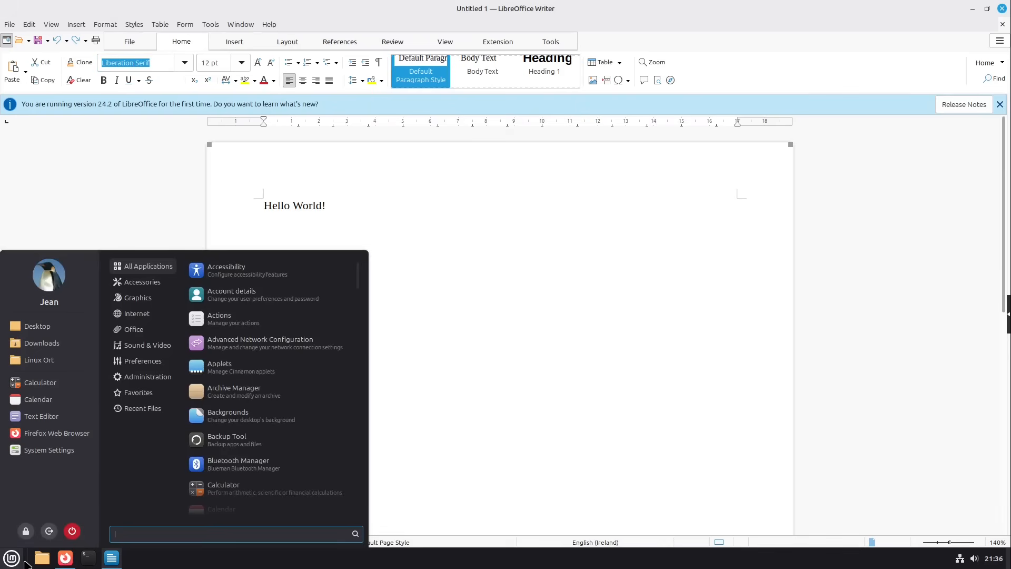
text(soft)
click(212, 262)
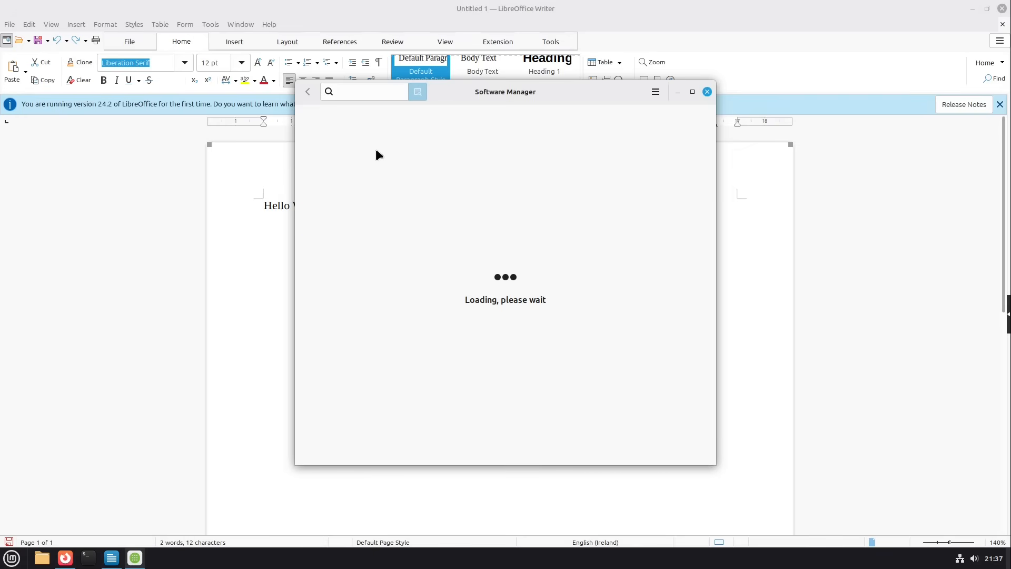
text(ttf)
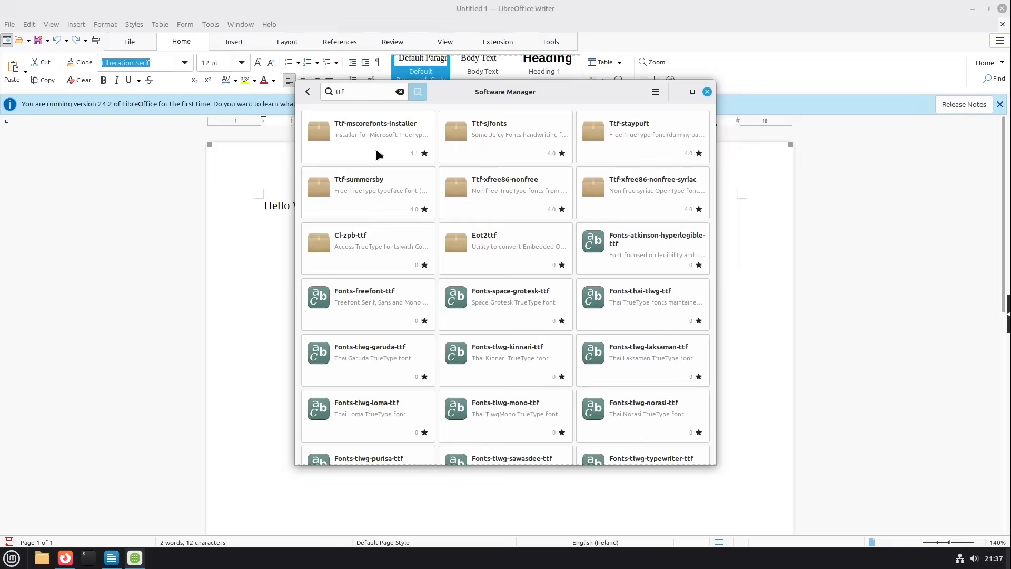
text(-ms)
click(402, 135)
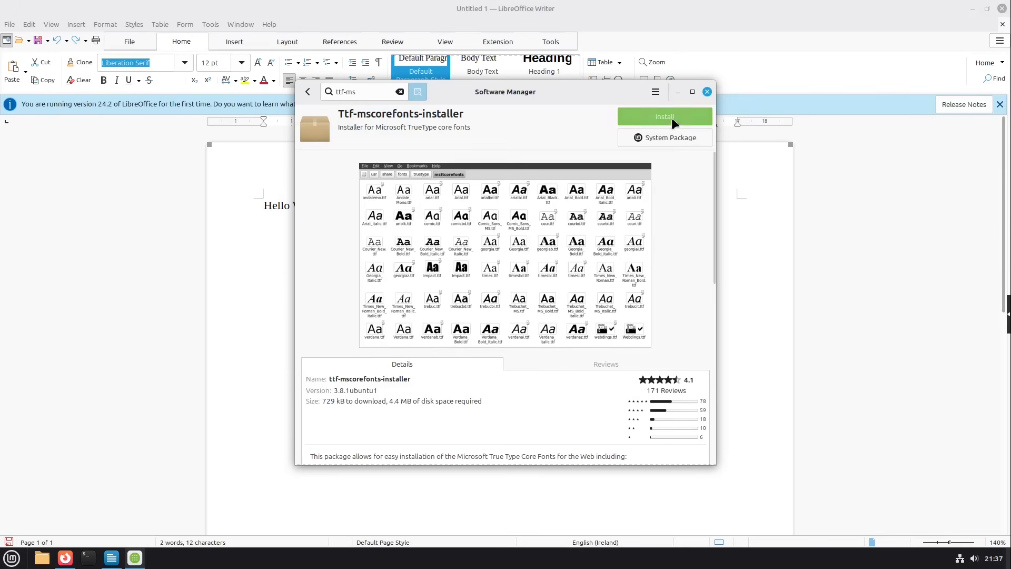
Install Ttf-mscorefonts-installer, accepting the TrueType core fonts EULA license terms
click(670, 124)
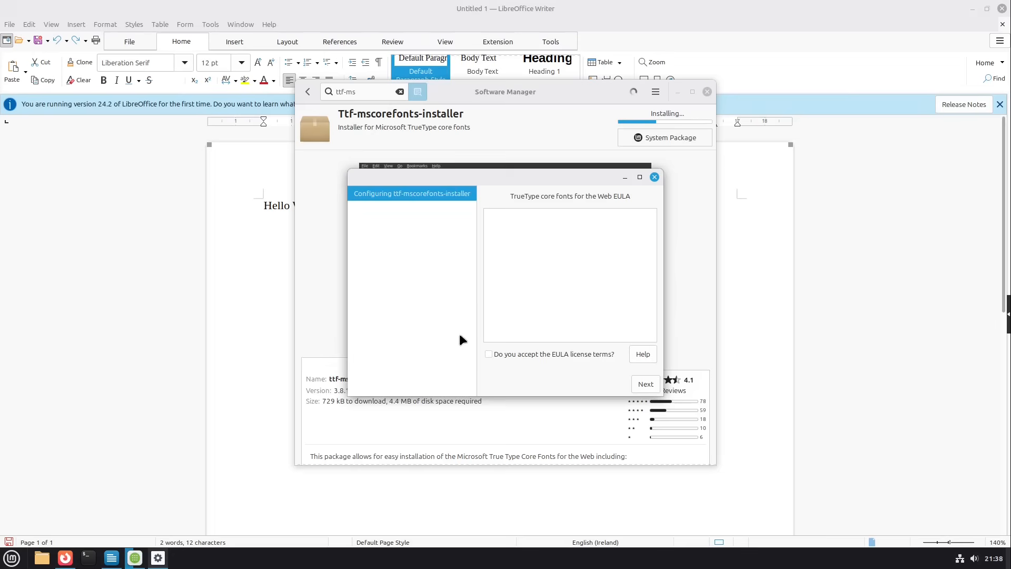
click(520, 354)
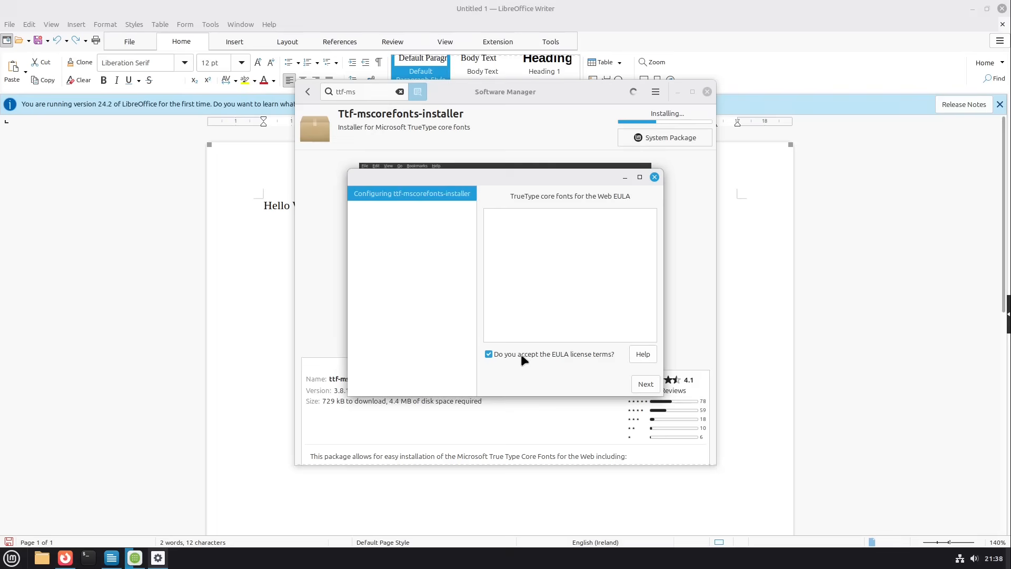
click(646, 384)
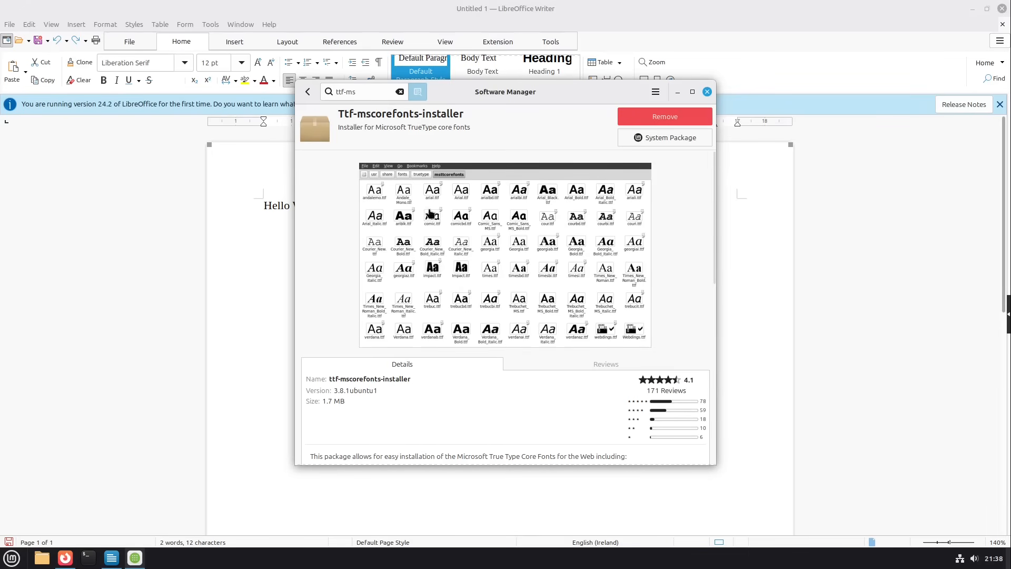
Search the Software Manager for "Calibri" and open the details of Fonts-crosextra-carlito
triple_click(370, 89)
text(calibri)
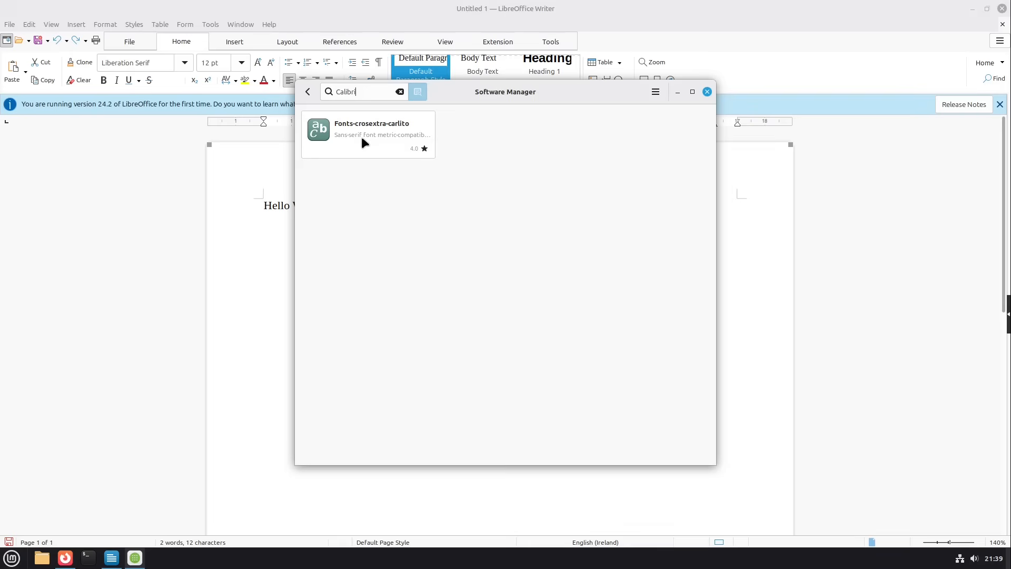
click(362, 139)
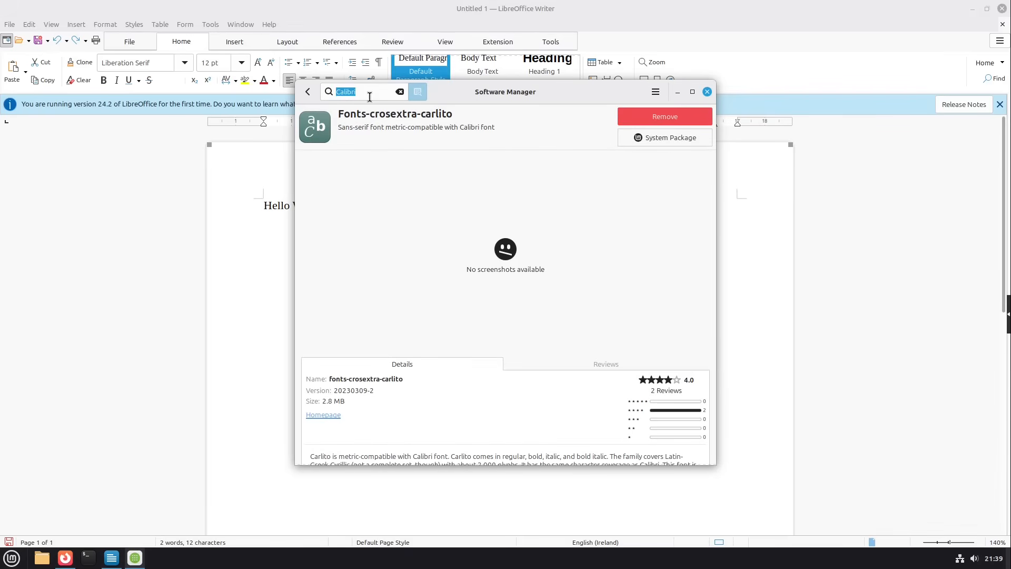
Search for "Cambria", install Fonts-crosextra-caladea and close the Software Manager
text(Cambria)
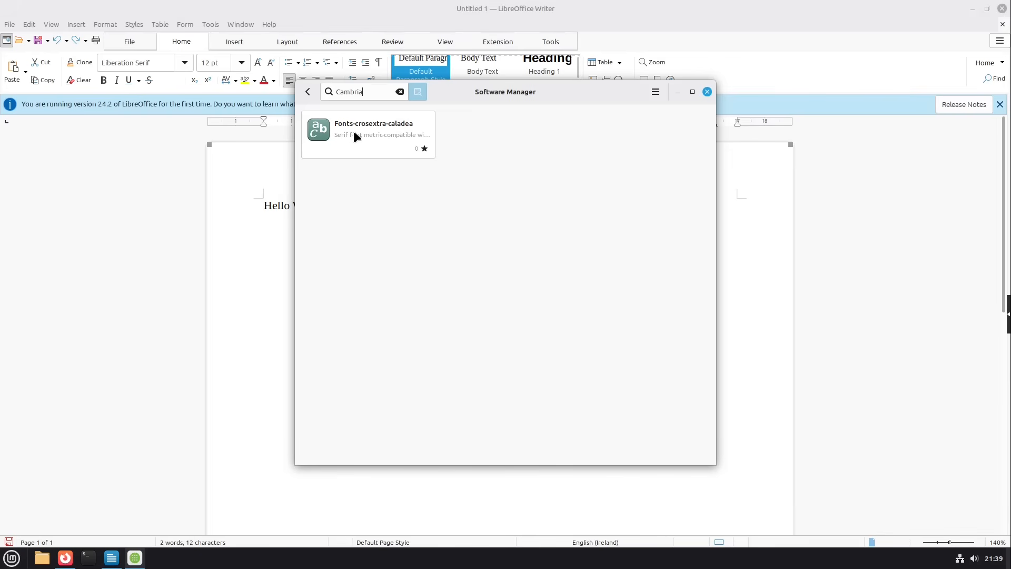
click(395, 132)
click(653, 120)
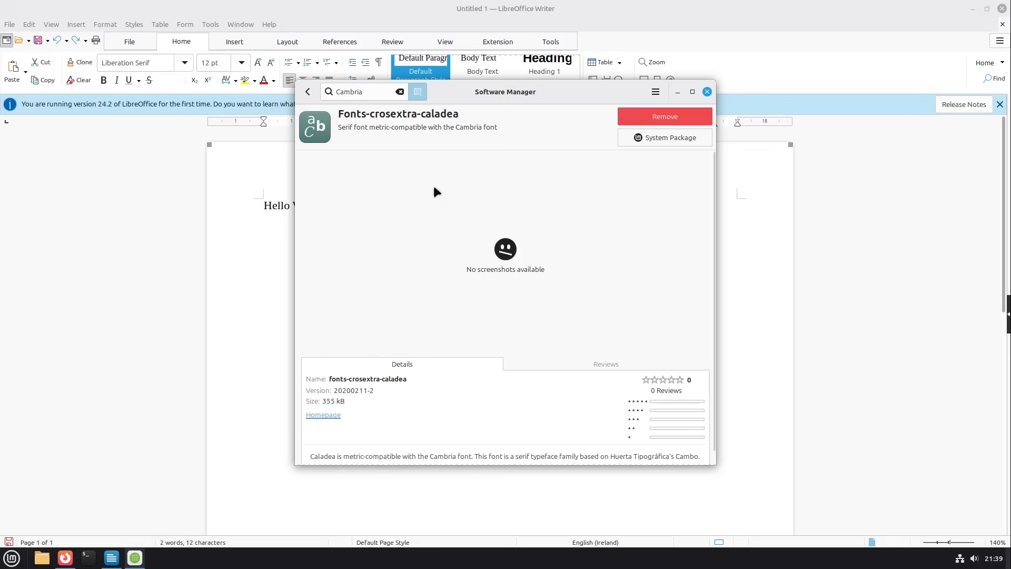
click(708, 92)
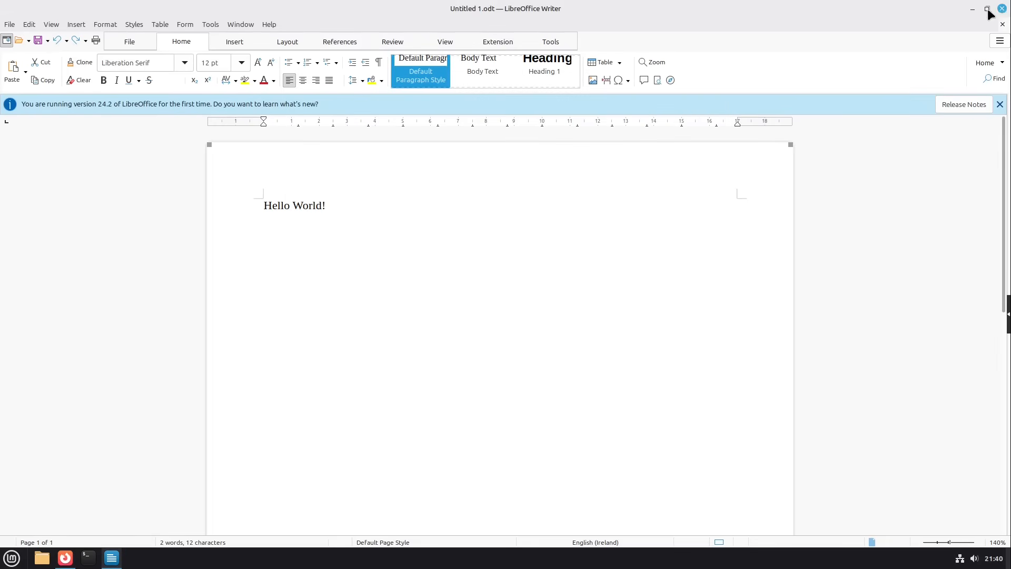
Close LibreOffice Writer and reopen the document Untitled 1.odt
click(1002, 10)
click(974, 11)
key(super)
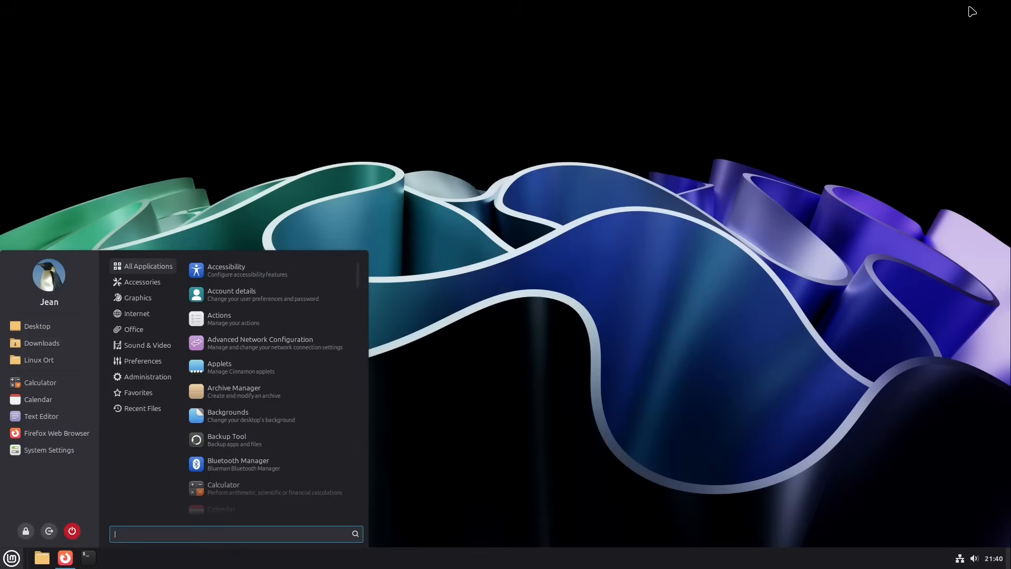
text(llo World!)
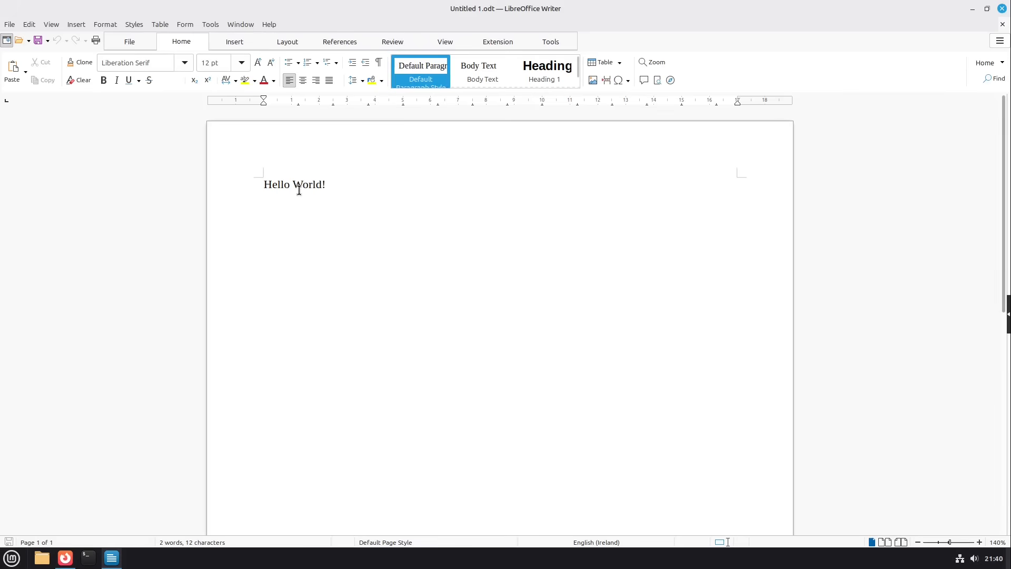
Apply the Carlito font to the "Hello World!" text in the document
triple_click(299, 190)
click(185, 63)
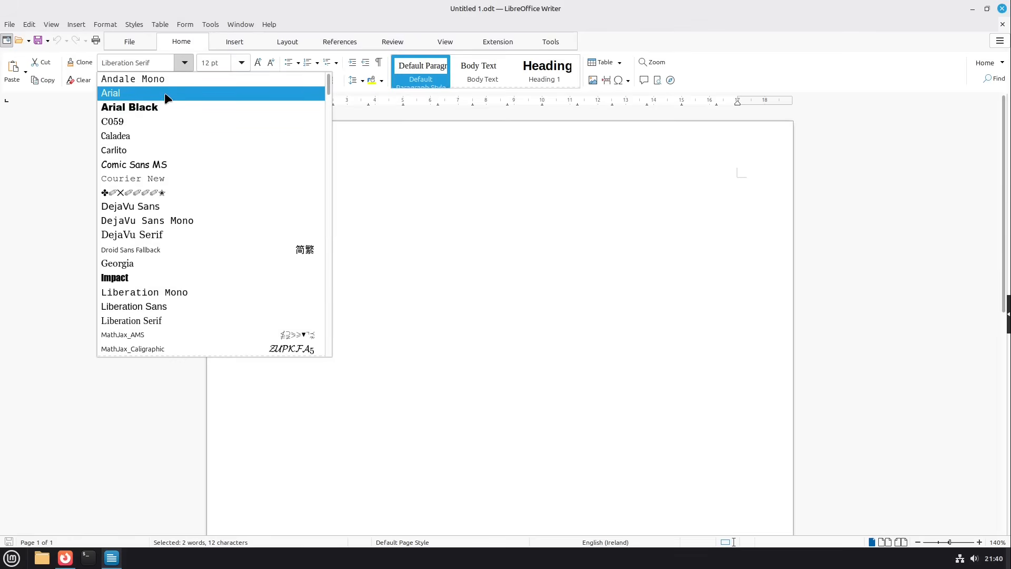
click(174, 151)
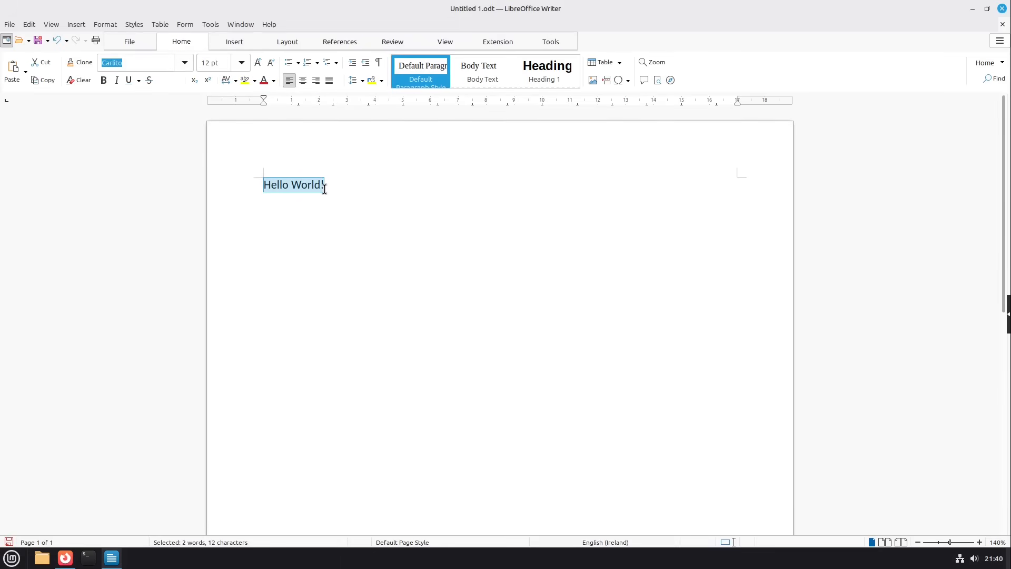
click(356, 201)
scroll(360, 199, up, 3)
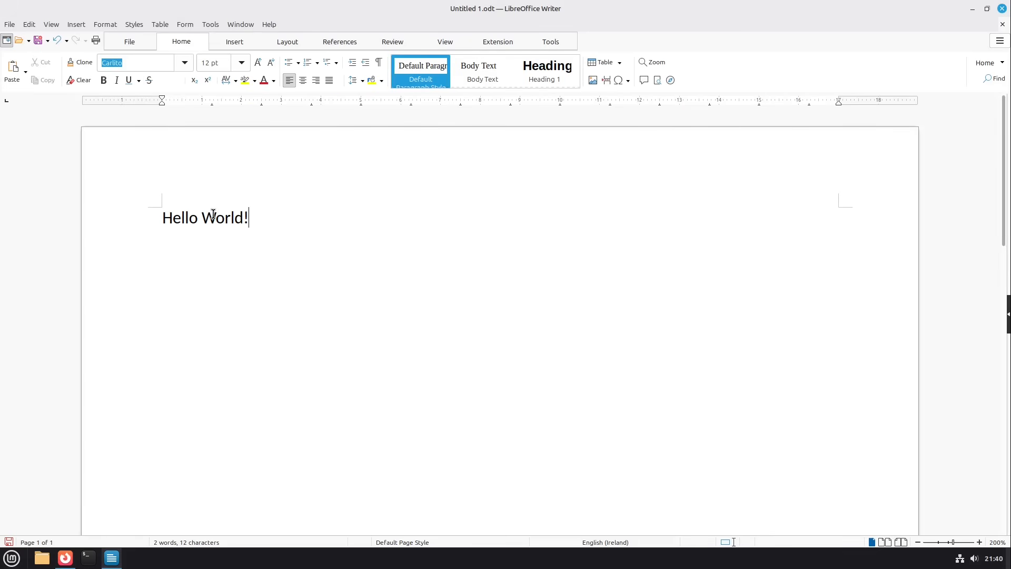
scroll(361, 235, down, 1)
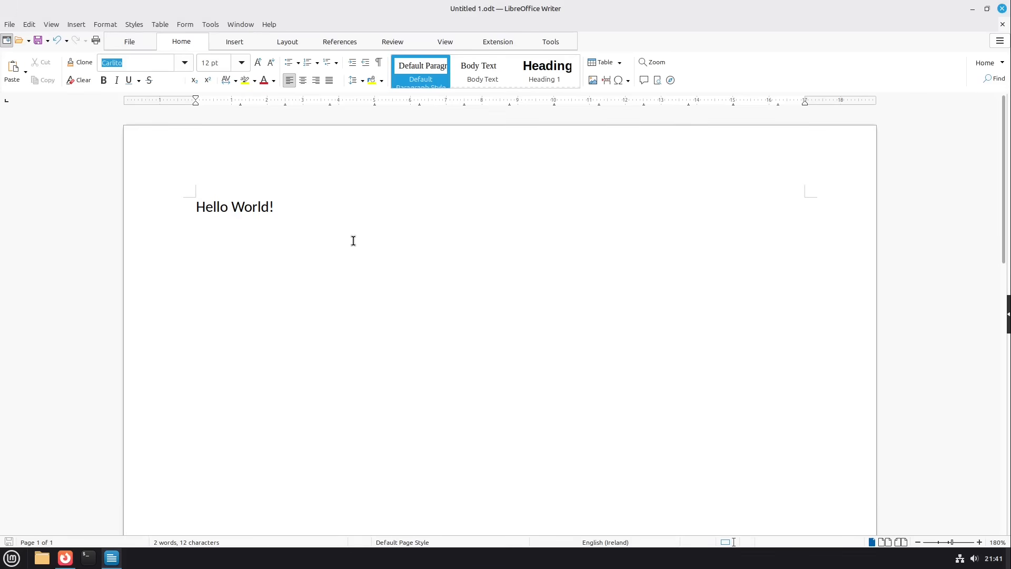
Open the LibreOffice font options and enable Apply replacement table
click(211, 25)
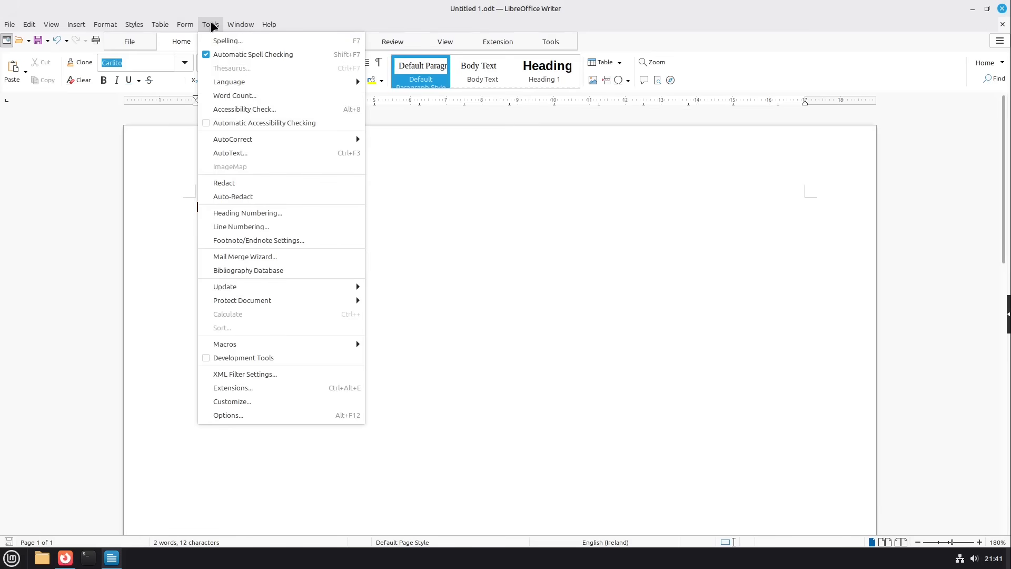
click(240, 416)
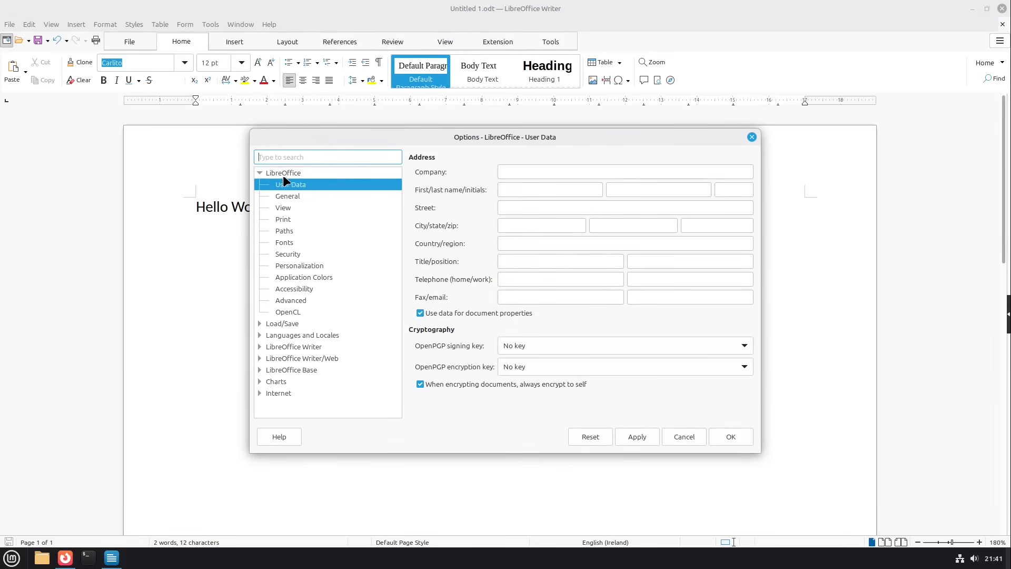
click(288, 243)
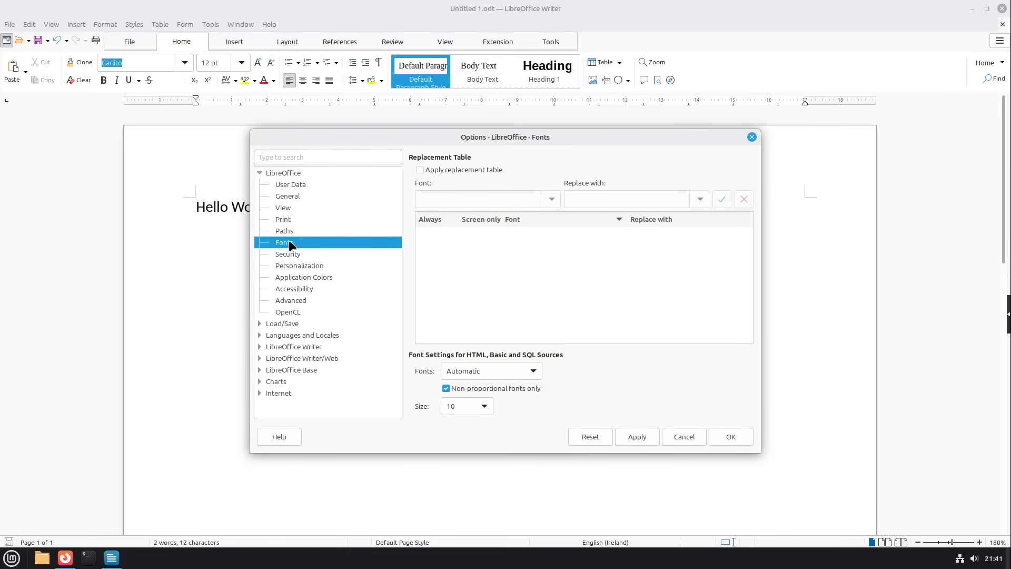
click(450, 170)
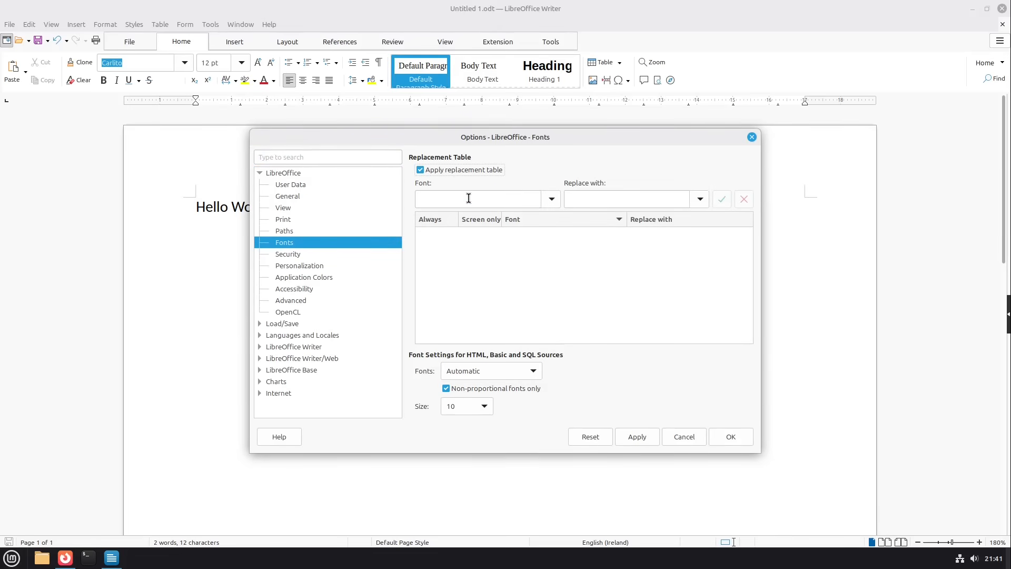
Add a font replacement that substitutes Calibri with Carlito to the replacement table
click(495, 202)
drag(487, 141, 567, 222)
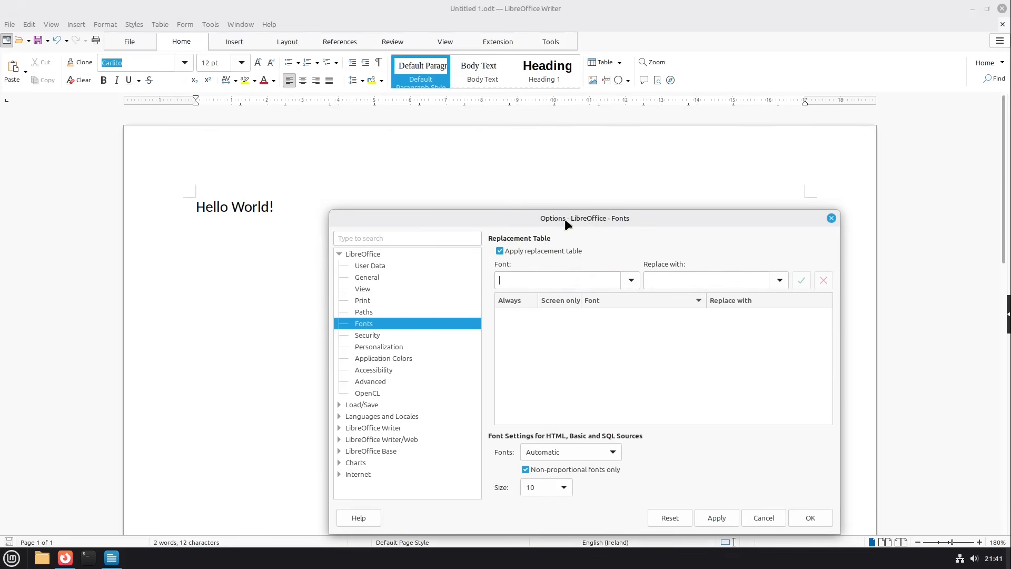
text(Calibri)
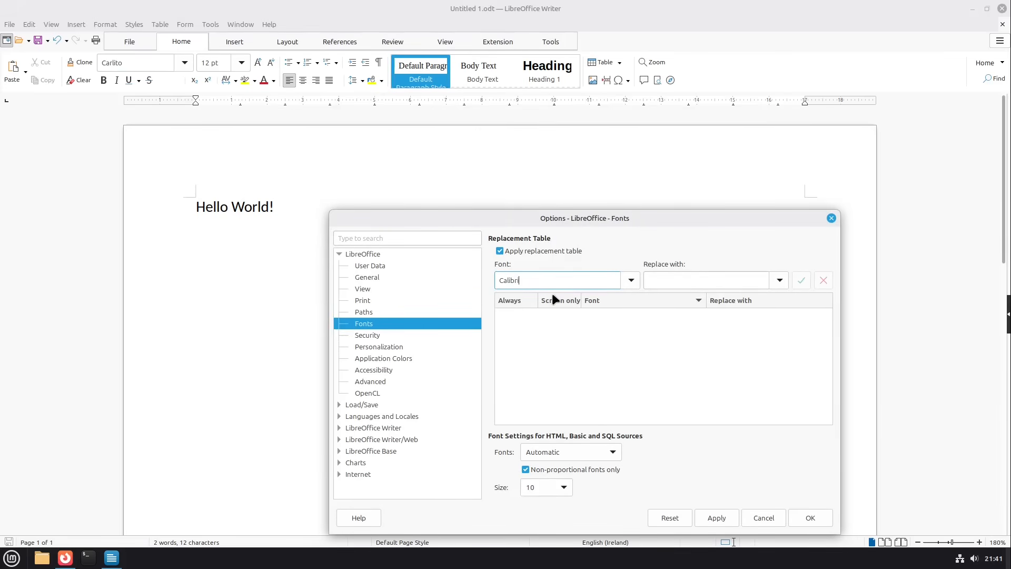
key(Tab)
key(Tab)
text(C)
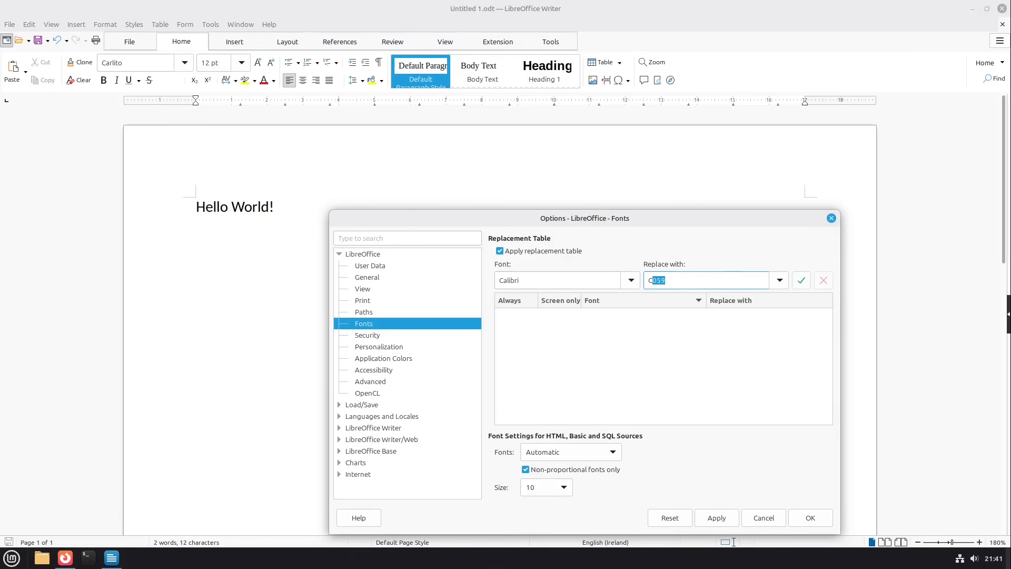
text(arlito)
click(732, 282)
click(801, 280)
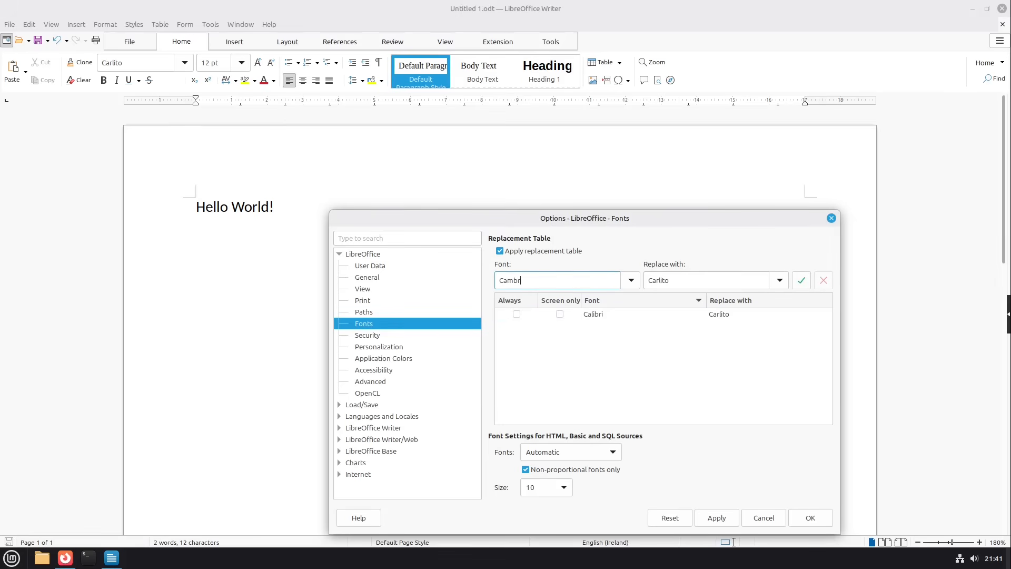
Add a second font replacement that substitutes Cambria with Caladea
text(ia)
key(Tab)
text(Cala)
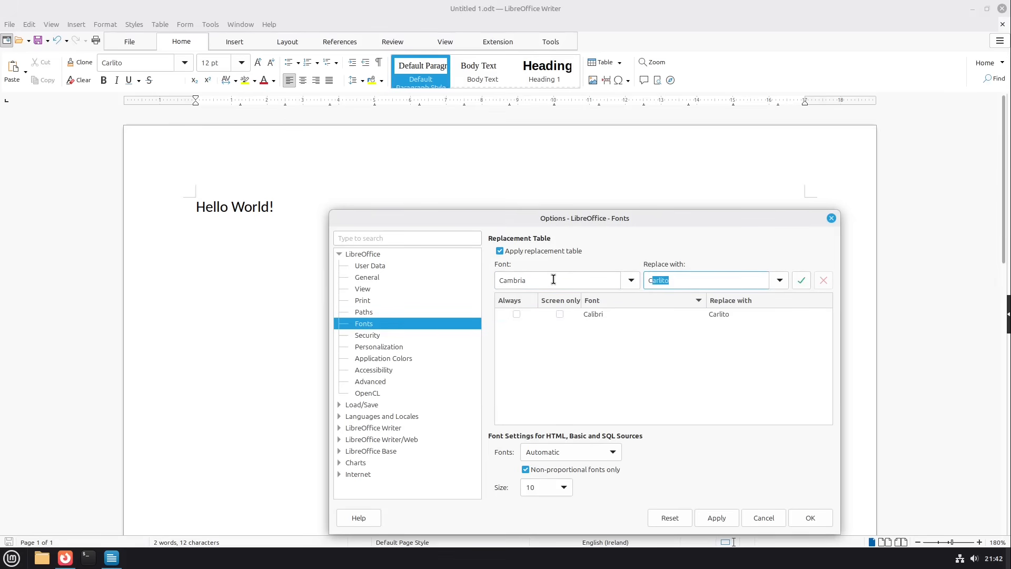
click(799, 280)
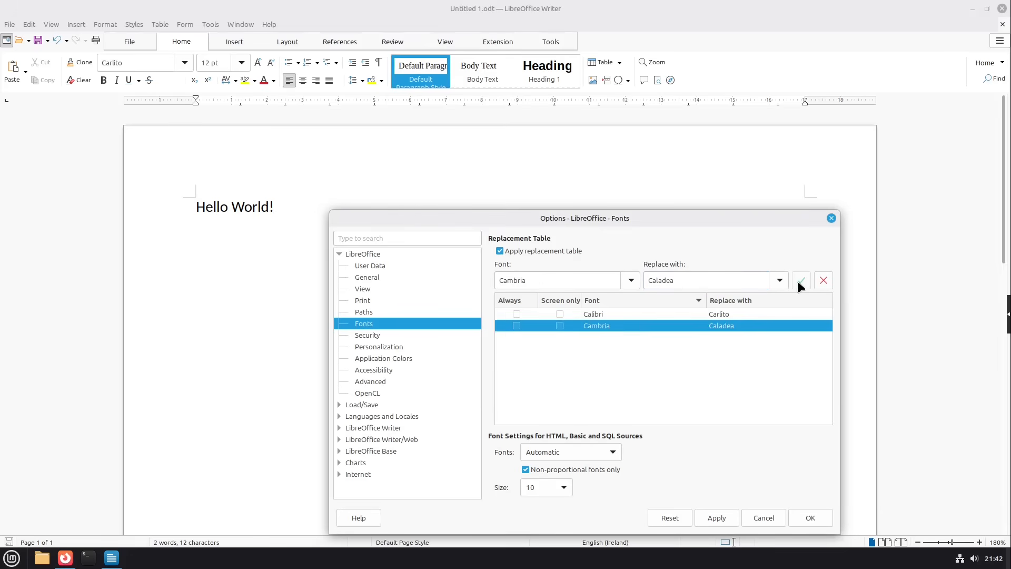
Enable Always and Screen only for both the Calibri and Cambria replacements and confirm the options
click(516, 314)
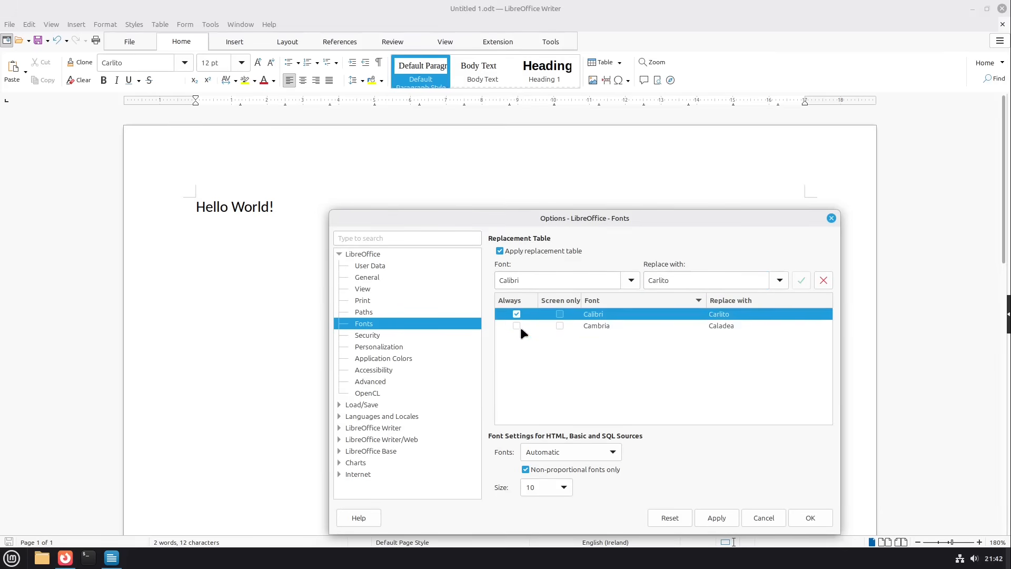
click(517, 326)
click(560, 314)
click(560, 326)
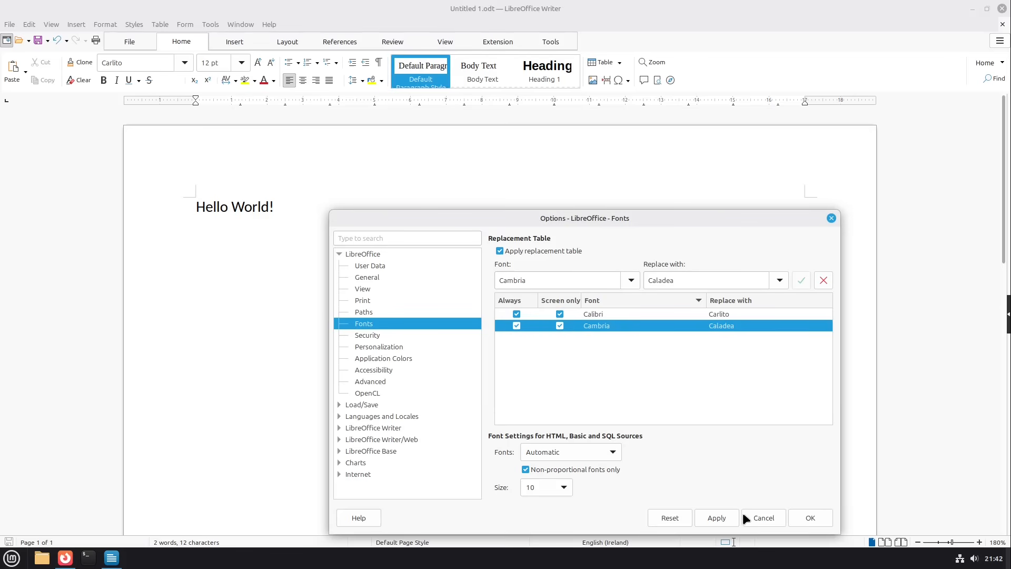
click(817, 518)
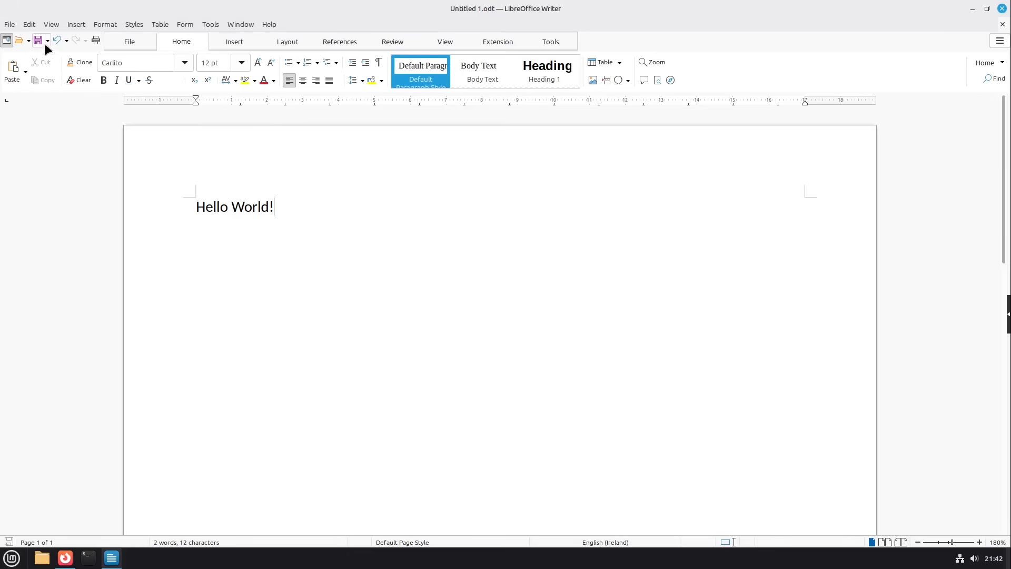
Create a new blank text document and enter "Test Test"
click(10, 26)
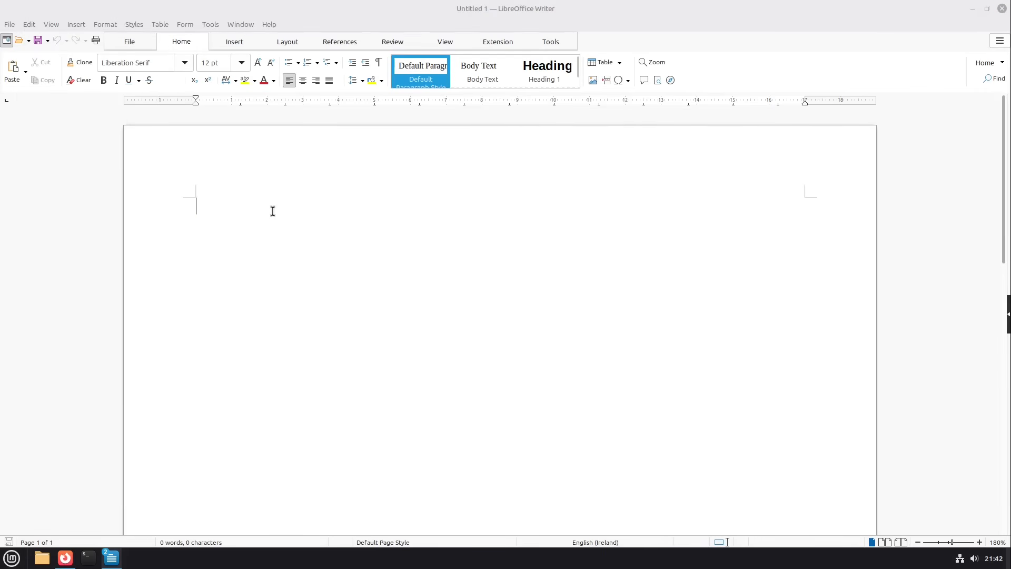
text(Test Test)
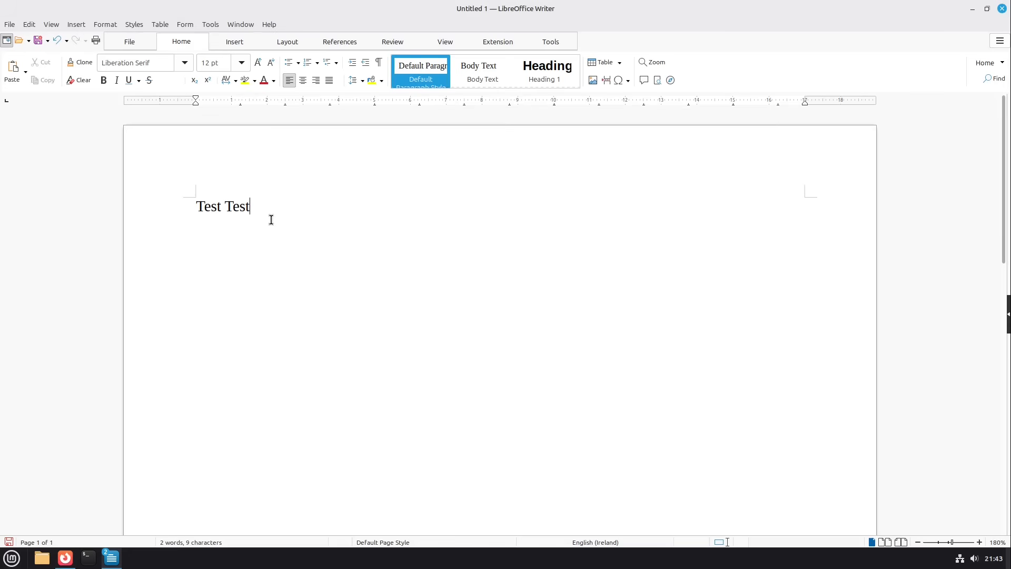
Set the default font to Carlito in Writer's Basic Fonts (Western) options and copy the font name
click(210, 24)
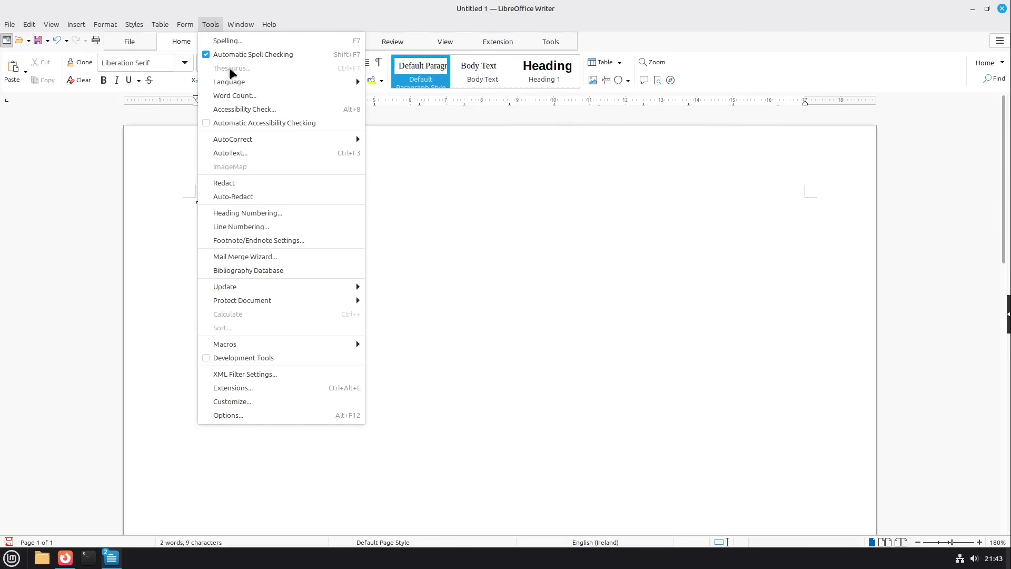
click(232, 416)
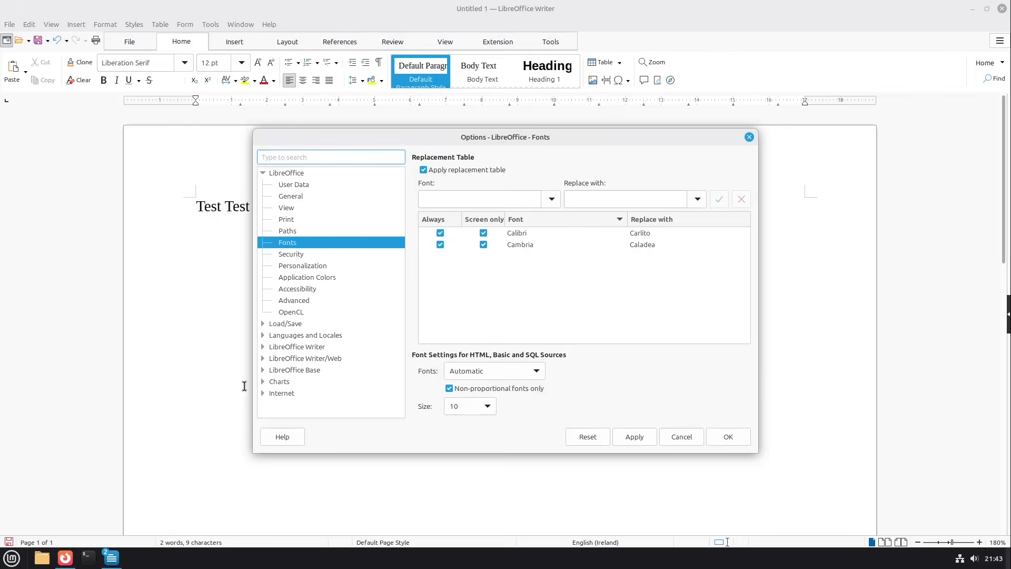
click(263, 347)
scroll(300, 352, down, 2)
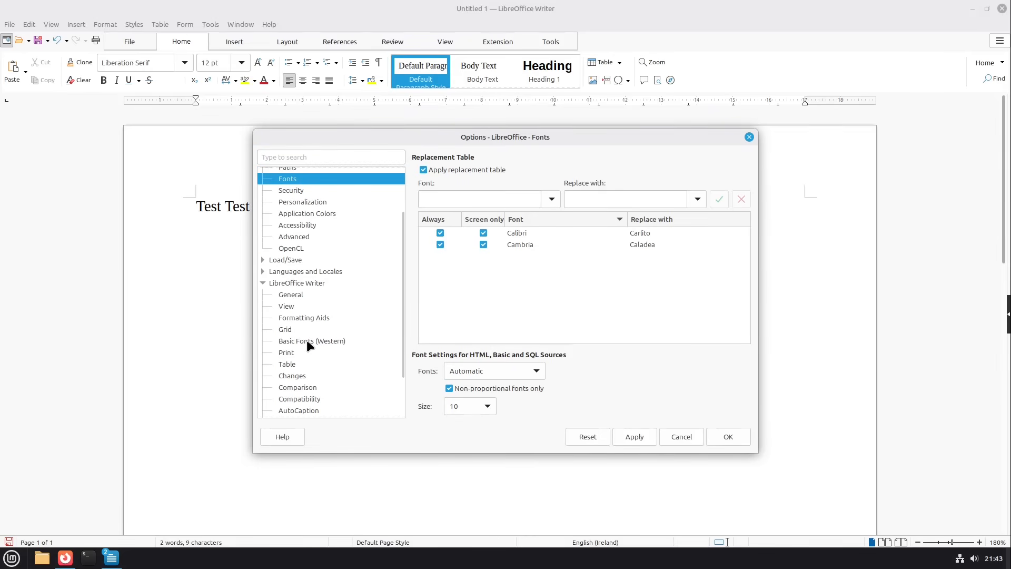
click(306, 342)
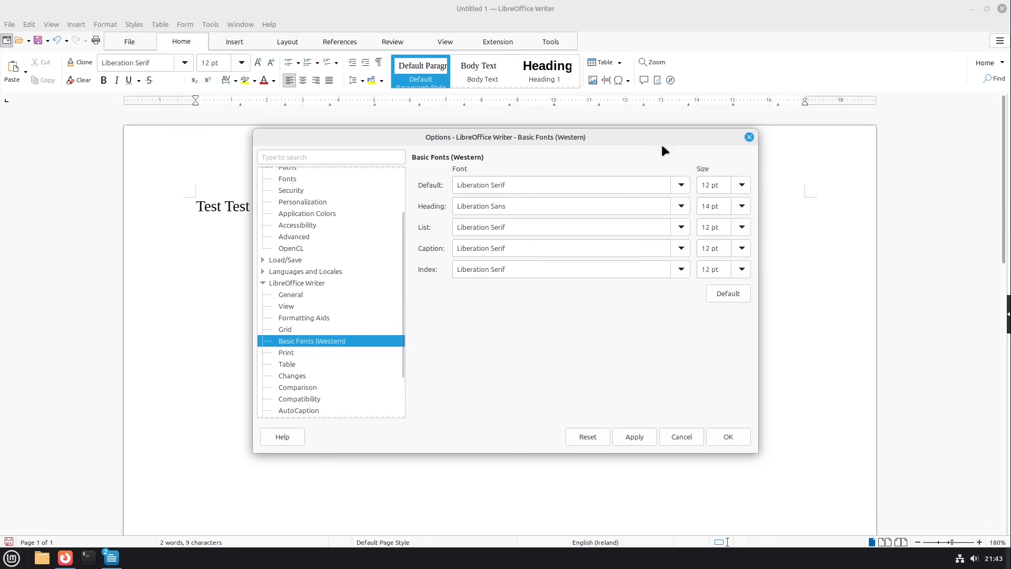
click(681, 182)
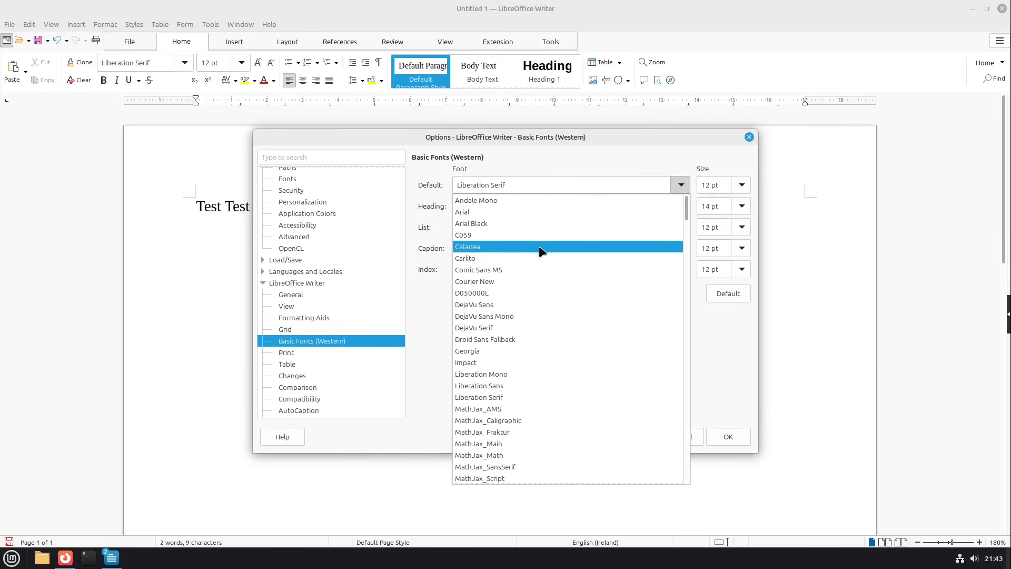
click(521, 258)
key(ctrl+c)
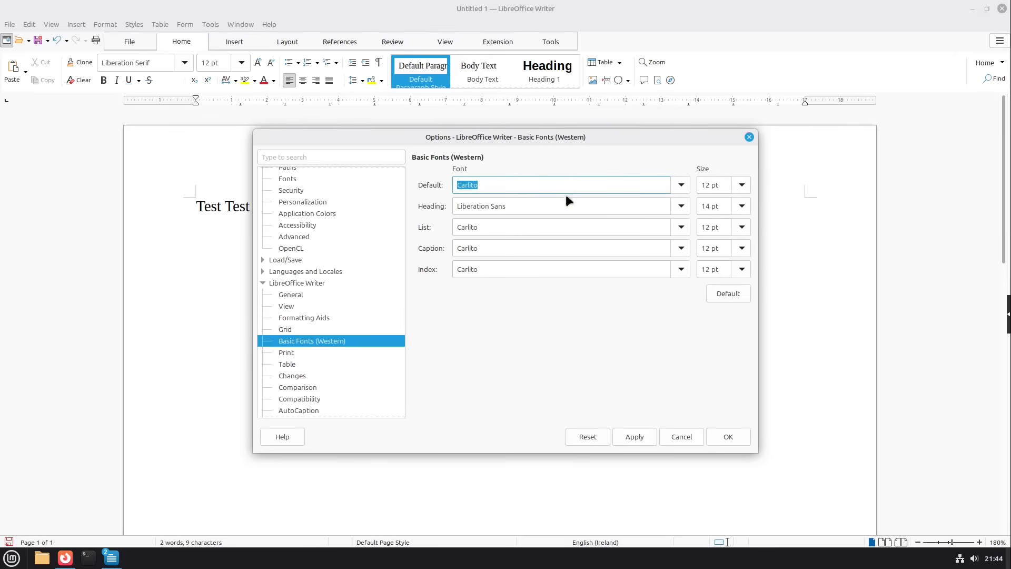
Set the basic heading font to Carlito, apply and confirm the options, and close the test document
triple_click(563, 205)
key(ctrl+v)
click(562, 224)
click(565, 247)
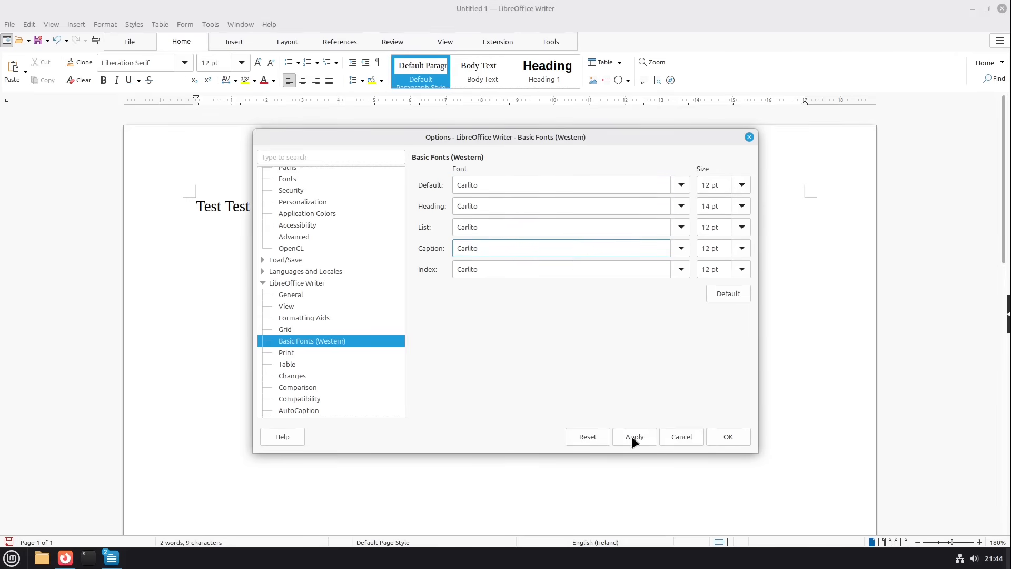
click(634, 437)
click(735, 436)
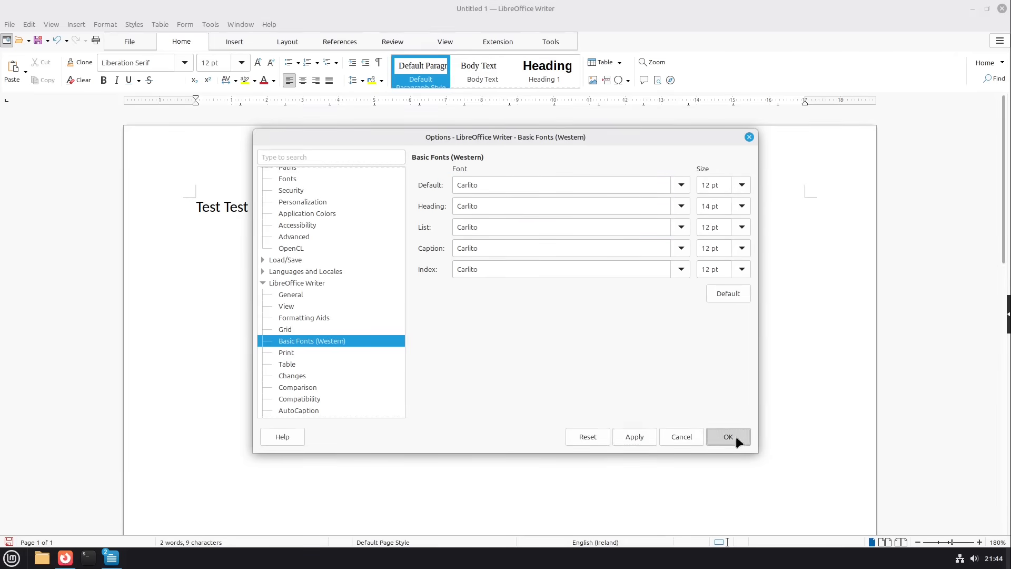
click(1002, 8)
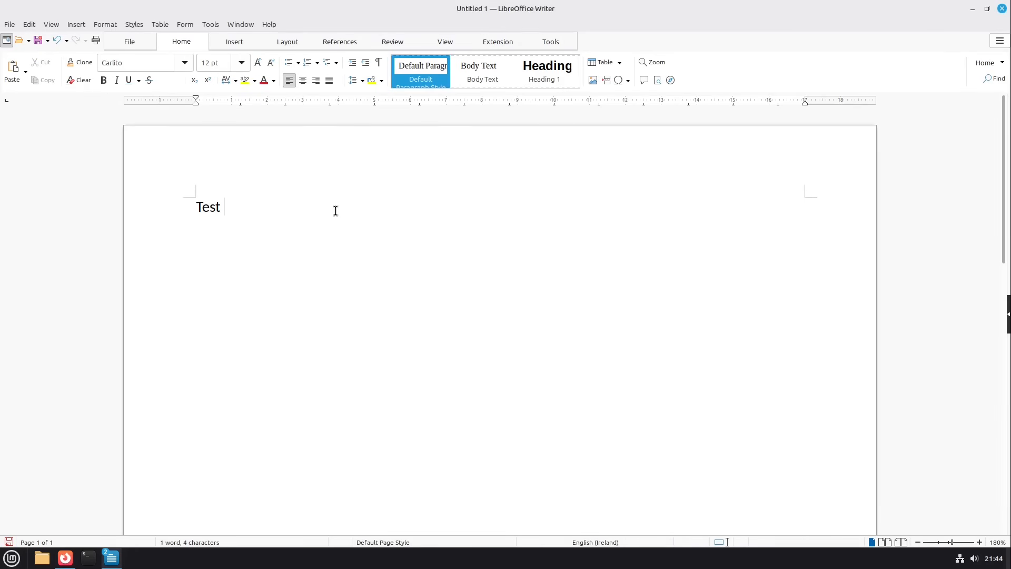
Complete the first line as "Test Test" and format it with the Heading 1 style
text(Test)
key(ctrl+a)
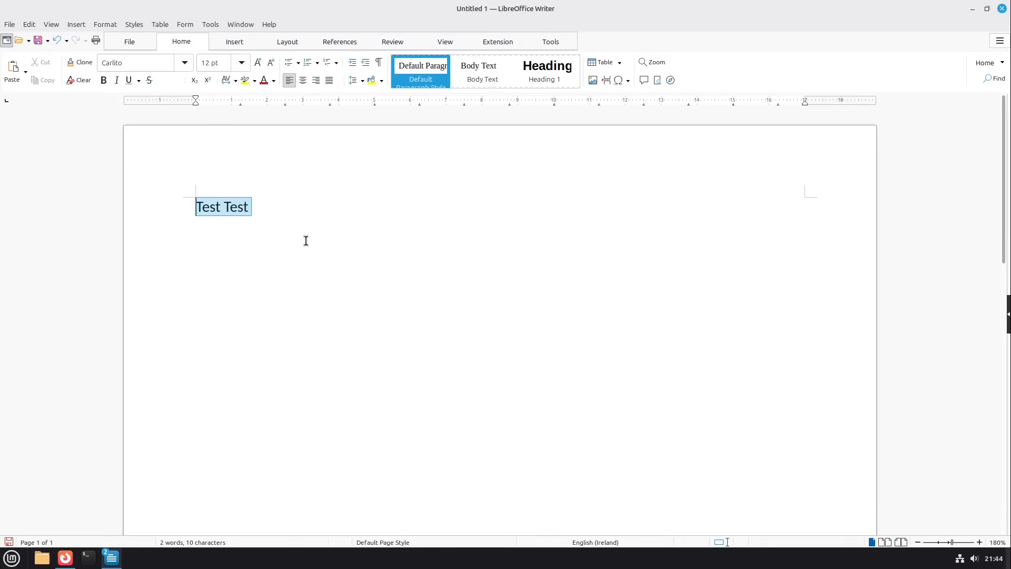
click(547, 71)
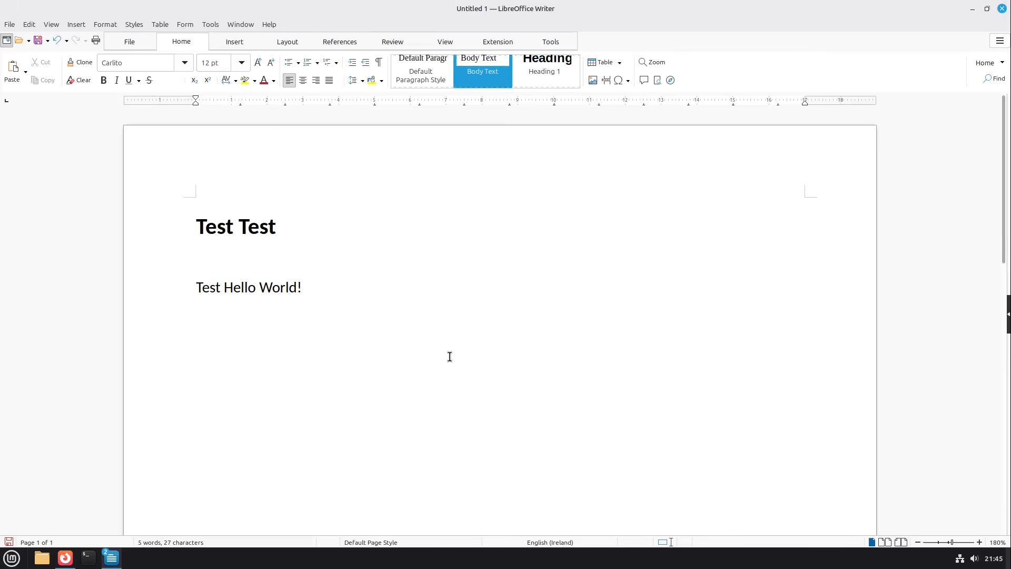
Set text documents to always save as Word 2010–365 Document (*.docx) in the general Load/Save options, then apply and confirm
click(216, 24)
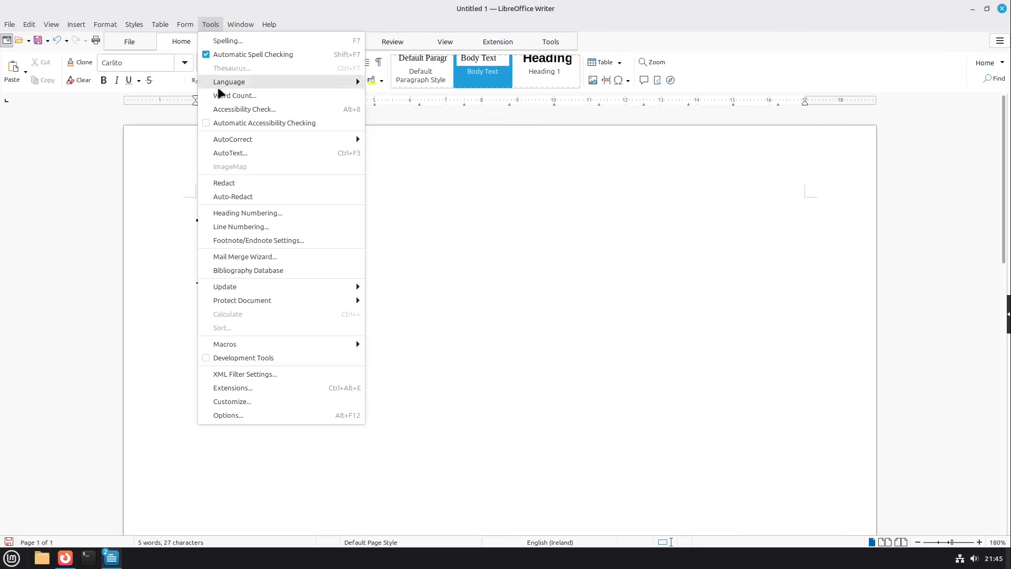
click(233, 415)
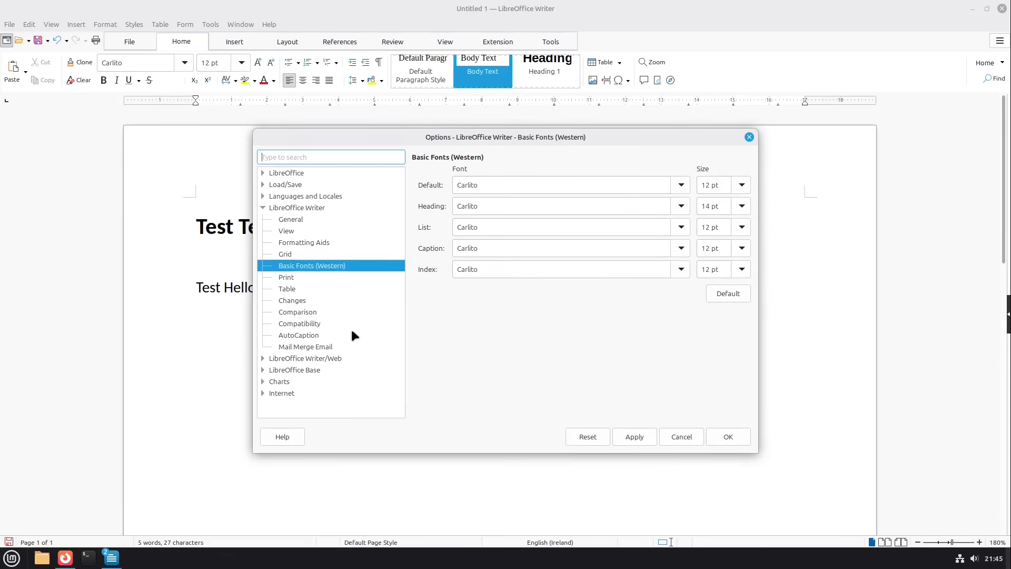
click(264, 185)
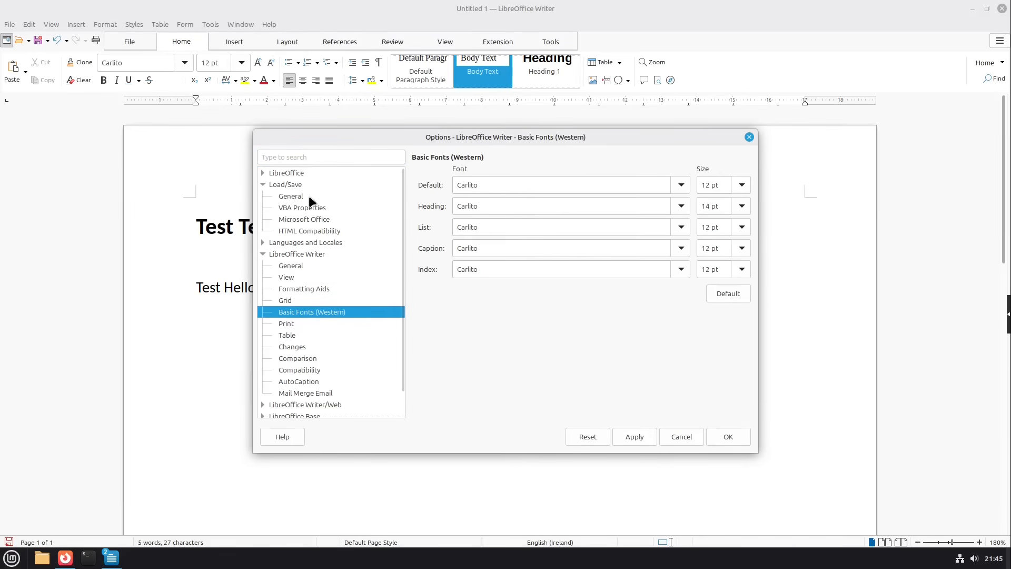
click(306, 196)
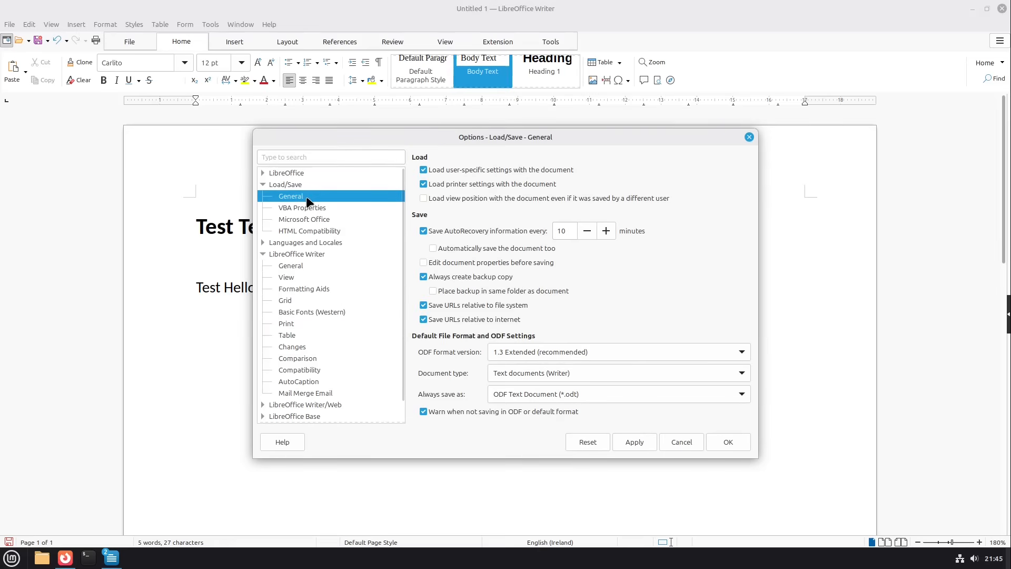
click(522, 396)
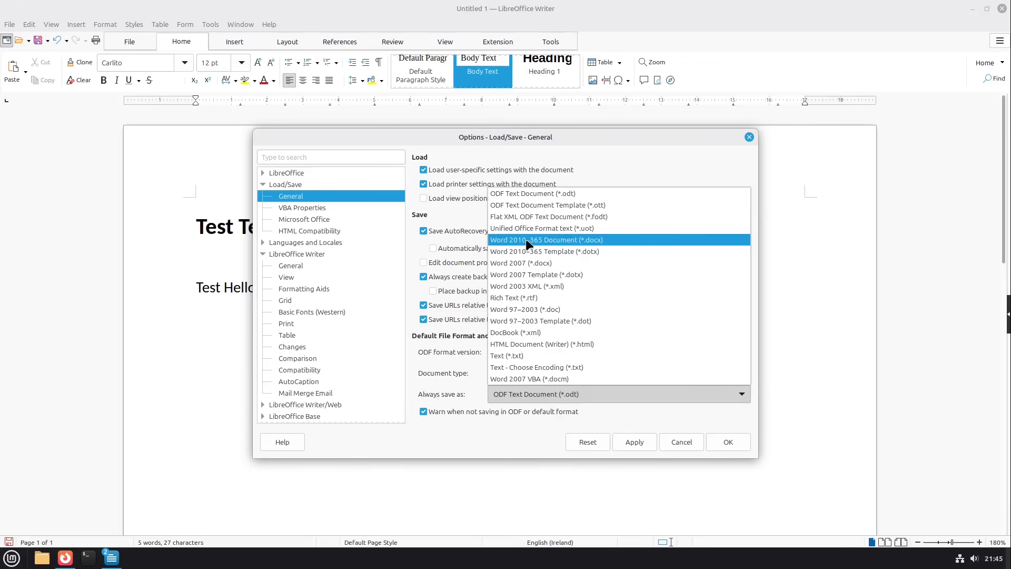
click(547, 240)
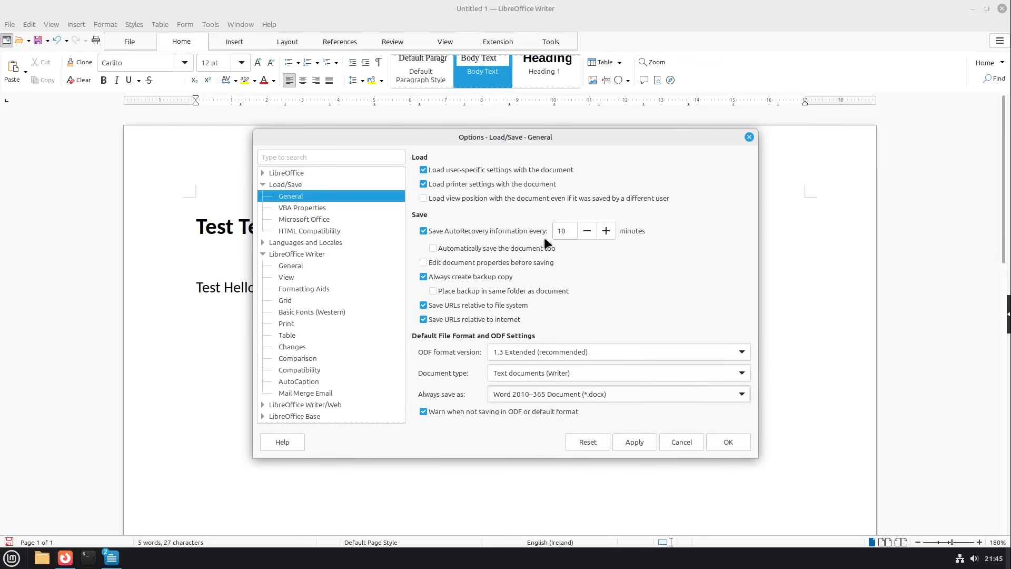
click(637, 443)
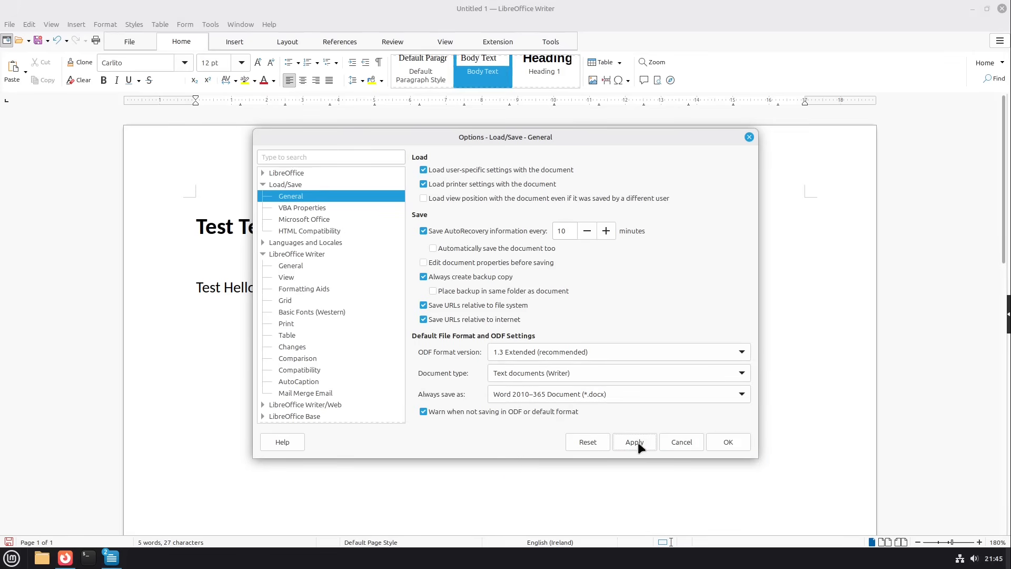
click(727, 442)
Save the document as "HelloWorld!" in the Documents folder in Word 2010–365 format
key(ctrl+s)
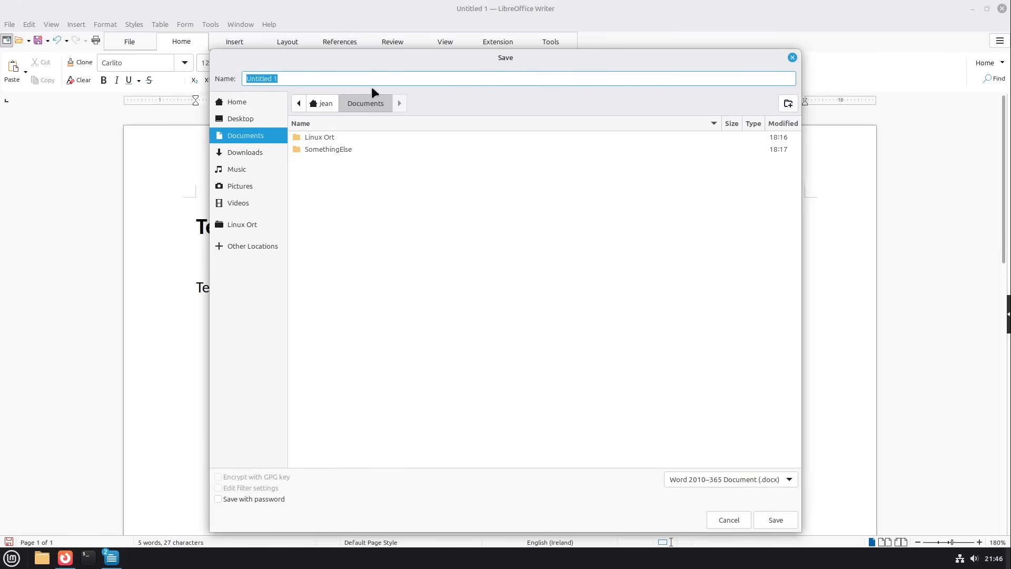
text(HelloWorld!)
key(Return)
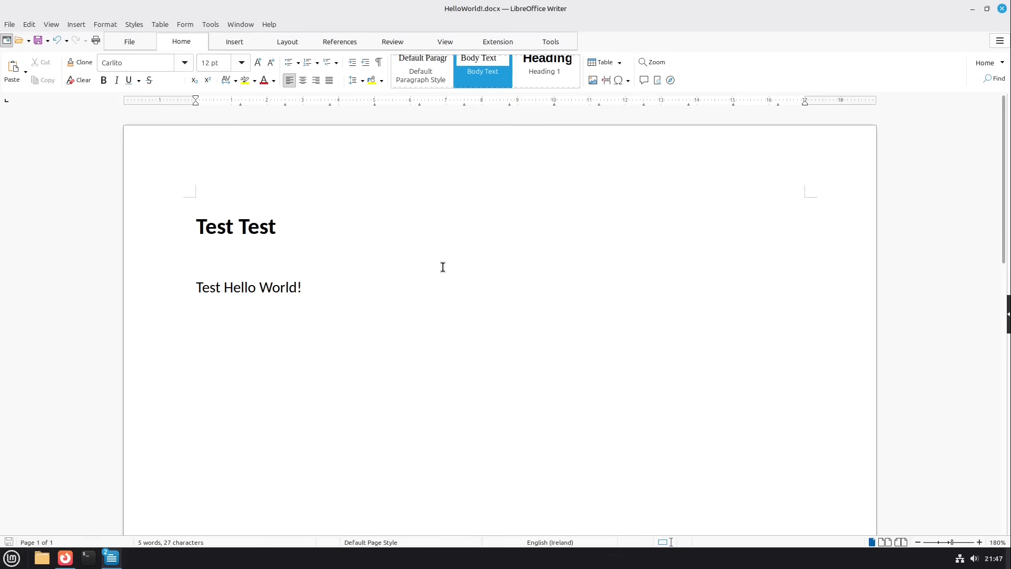
Open the keyboard shortcut customization for Writer and select the Ctrl+B Bold entry
click(210, 24)
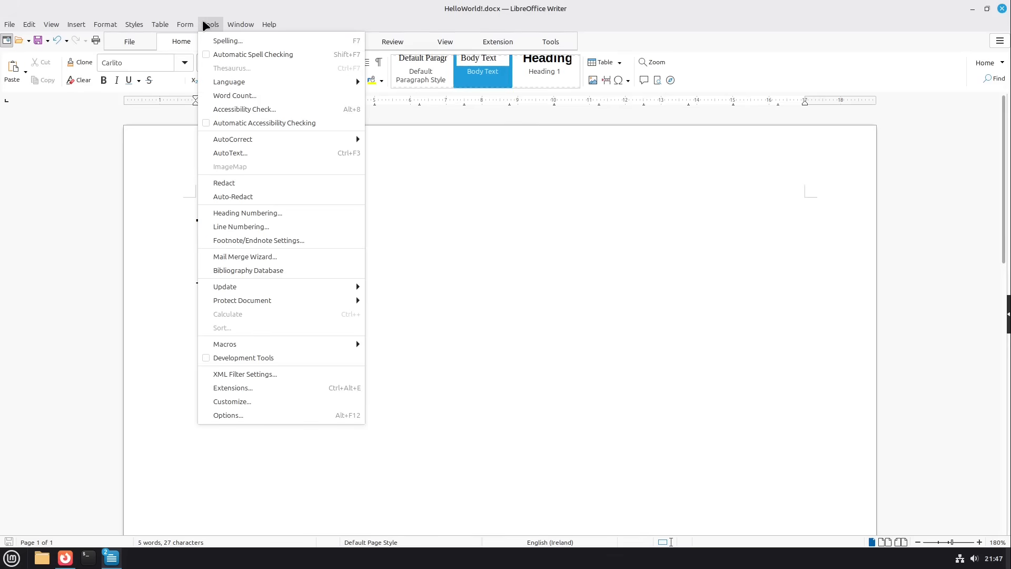
click(234, 402)
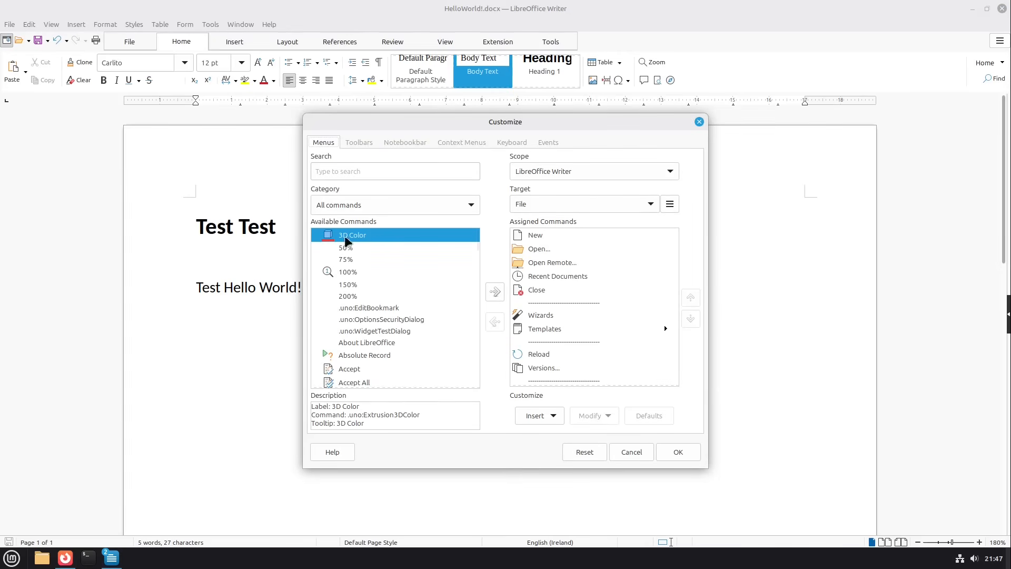
click(513, 143)
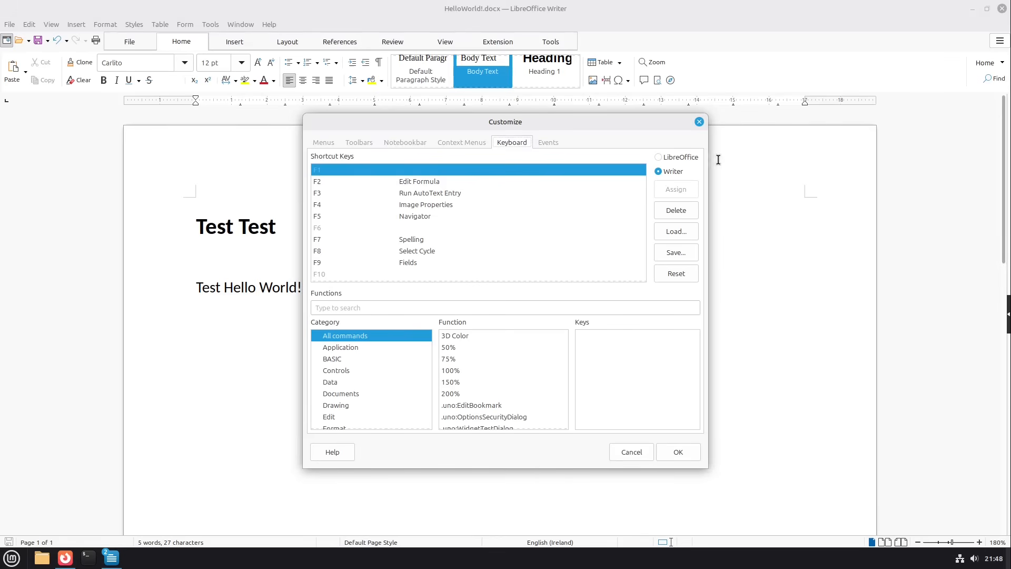
click(659, 172)
scroll(645, 180, down, 10)
click(444, 205)
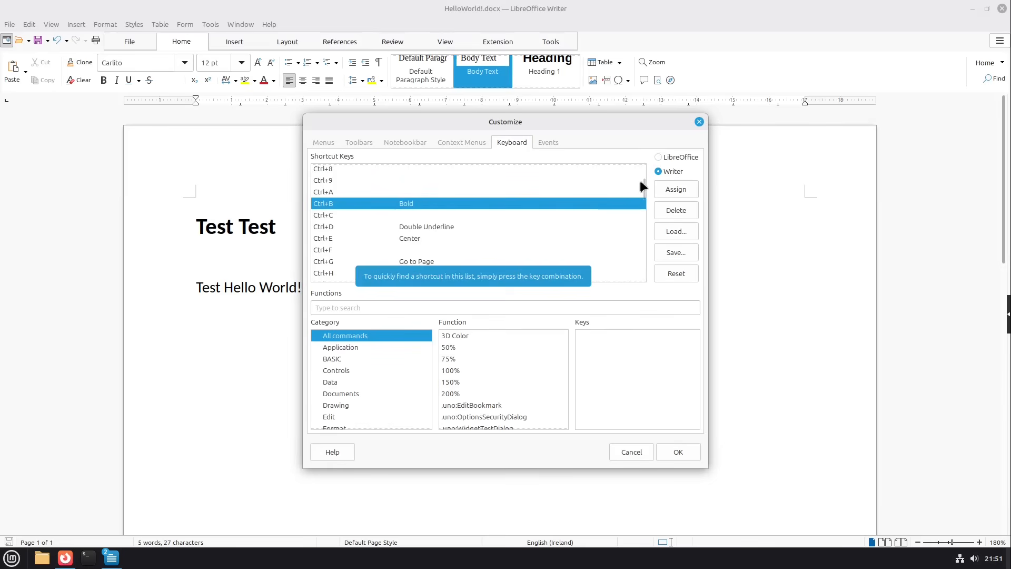
Find the Increment Indent Value function by searching for "Inden" and assign it to Ctrl+M in place of Clear
mouse_move(641, 183)
mouse_down()
mouse_move(644, 204)
mouse_move(628, 182)
mouse_up()
click(407, 228)
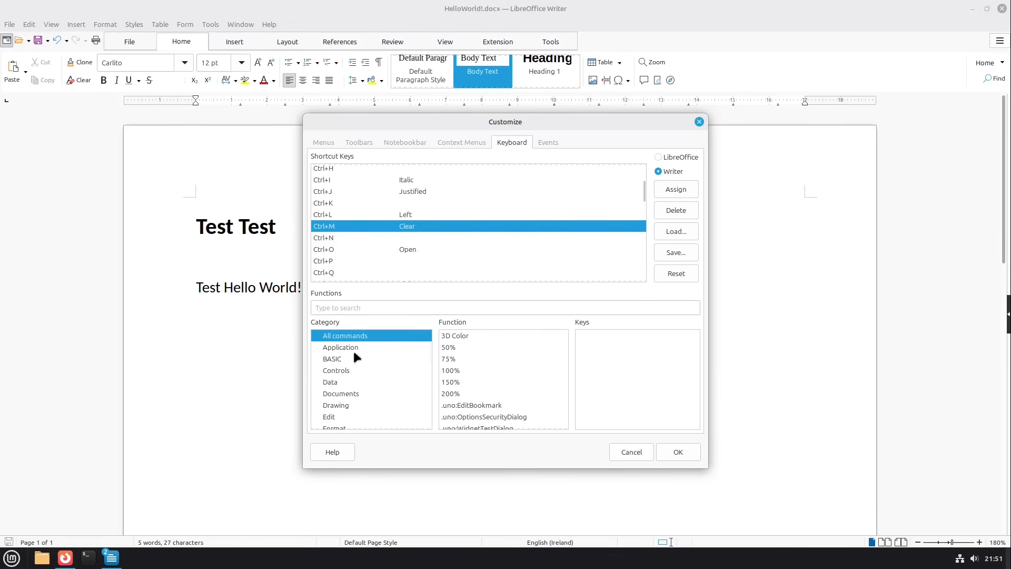
click(365, 308)
text(Inden)
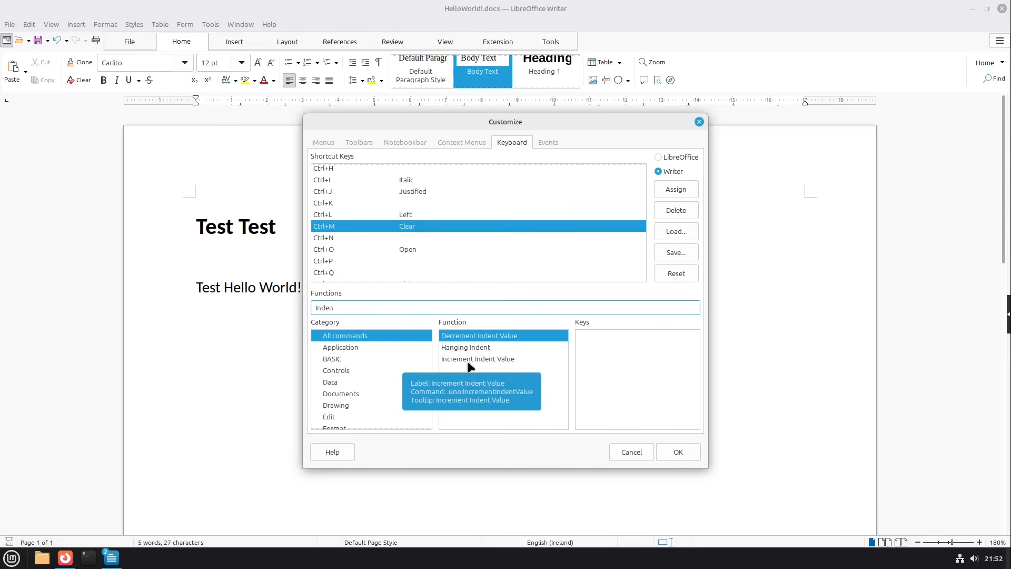
click(469, 357)
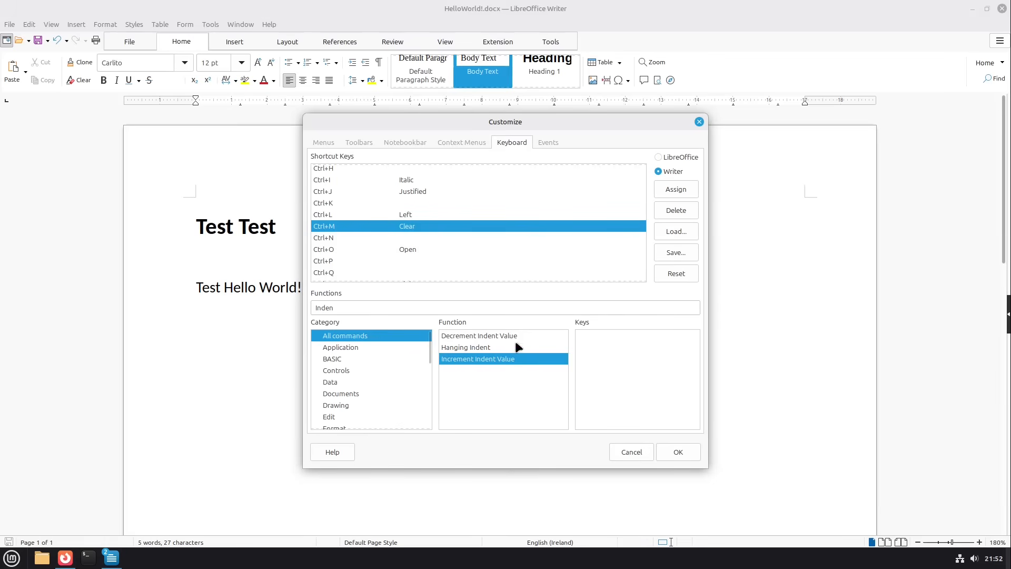
click(677, 189)
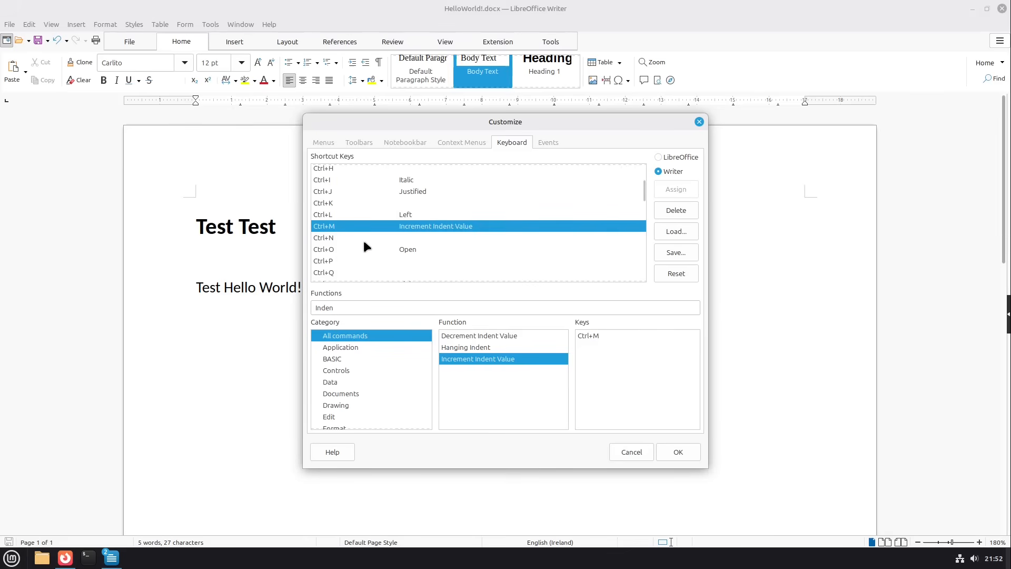
Assign the Decrement Indent Value function to the Shift+Ctrl+M shortcut
scroll(387, 232, up, 8)
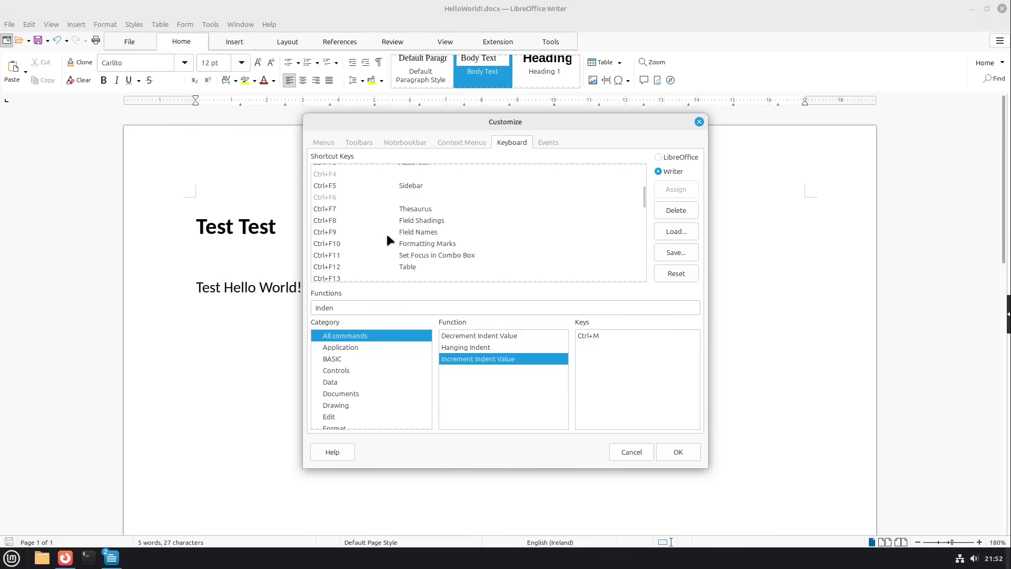
scroll(387, 240, down, 15)
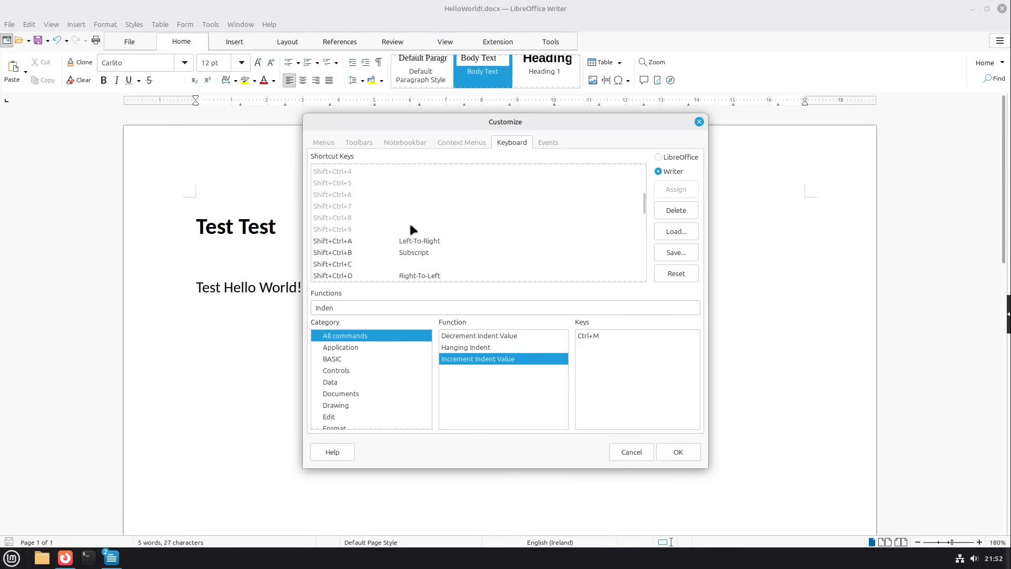
scroll(411, 227, down, 4)
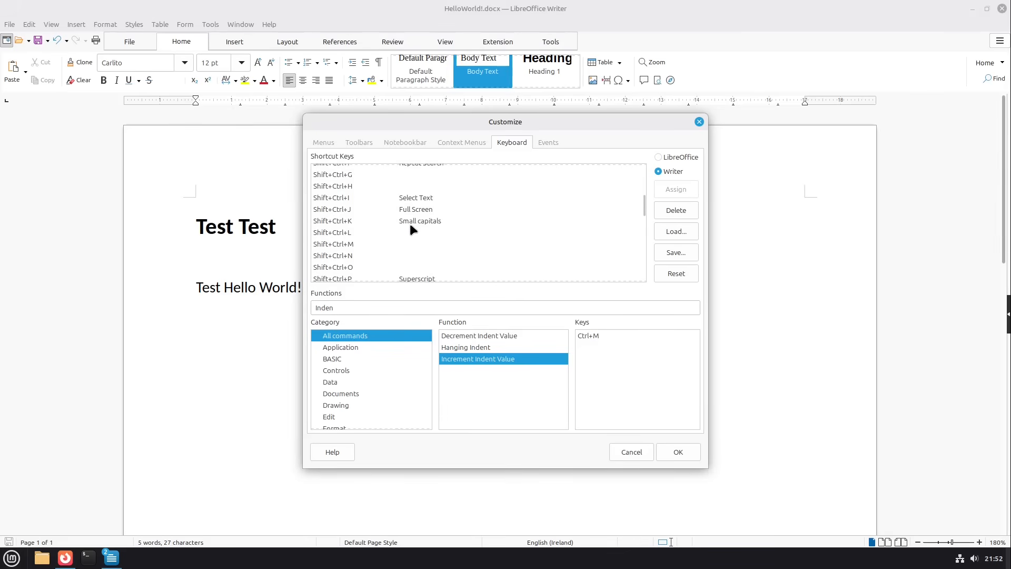
click(357, 246)
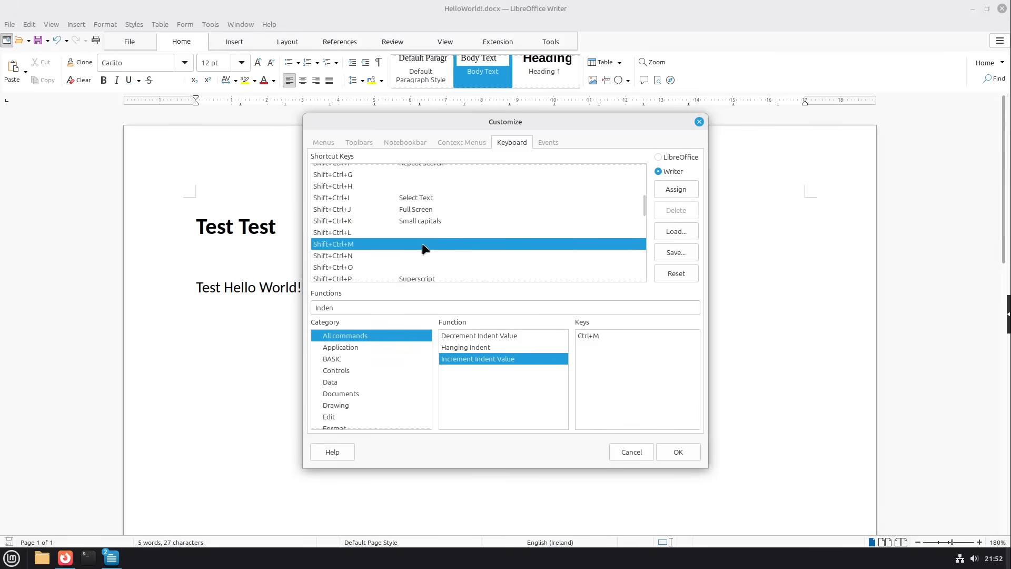
click(480, 336)
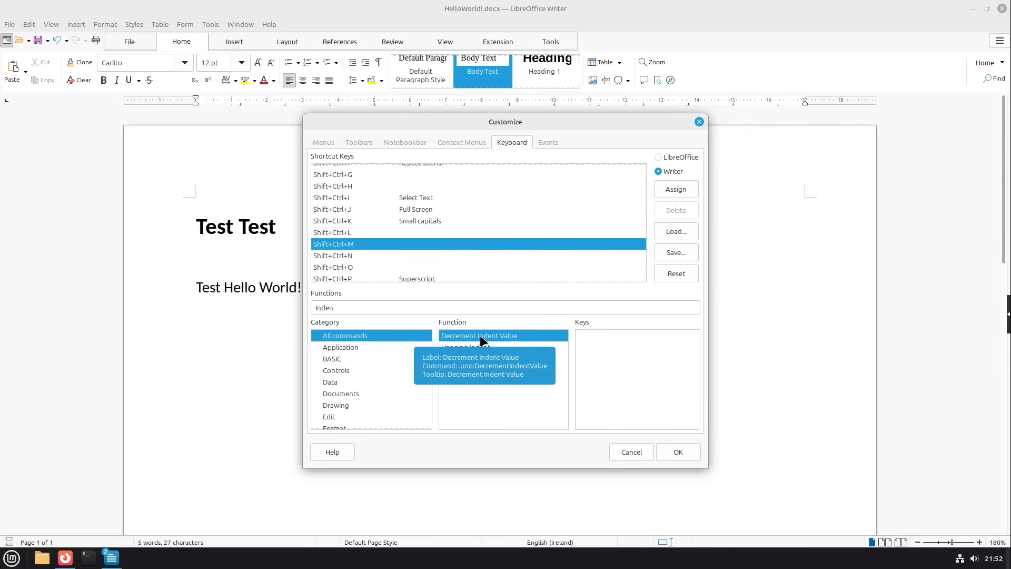
click(676, 189)
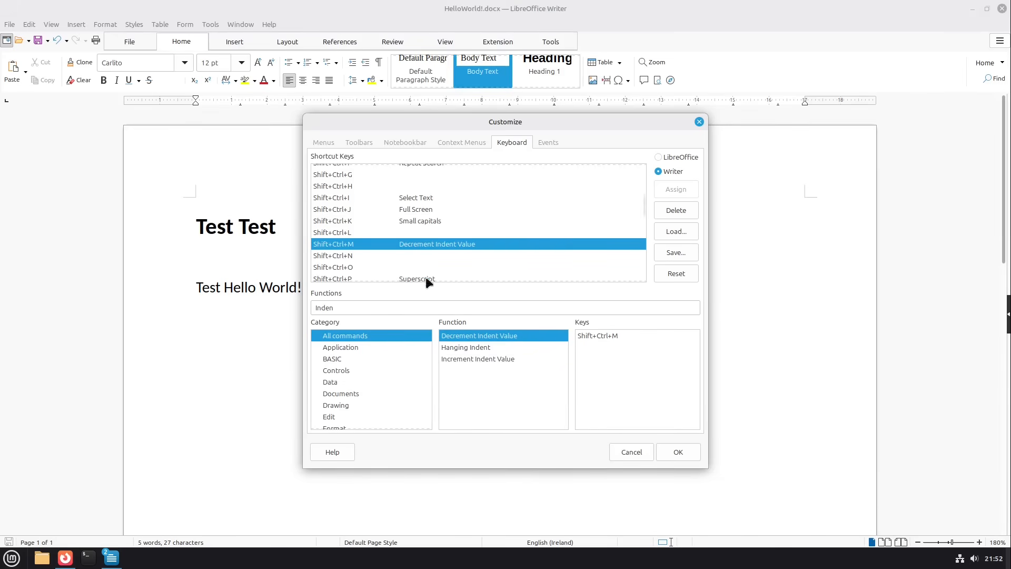
Find the Unordered List function by searching for "list", assign it to Shift+Ctrl+L and confirm the shortcut customization
scroll(643, 264, up, 15)
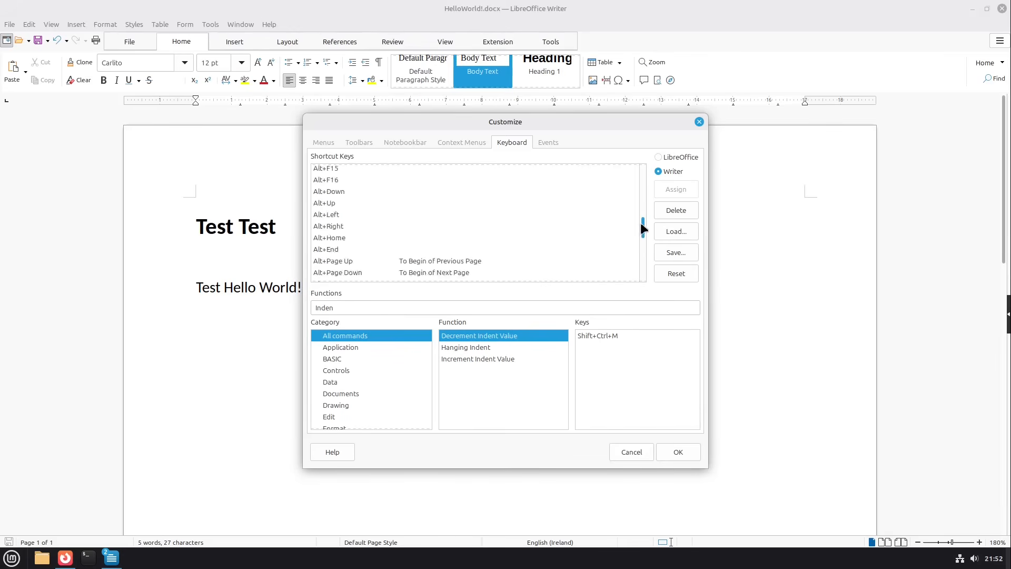
scroll(645, 183, down, 15)
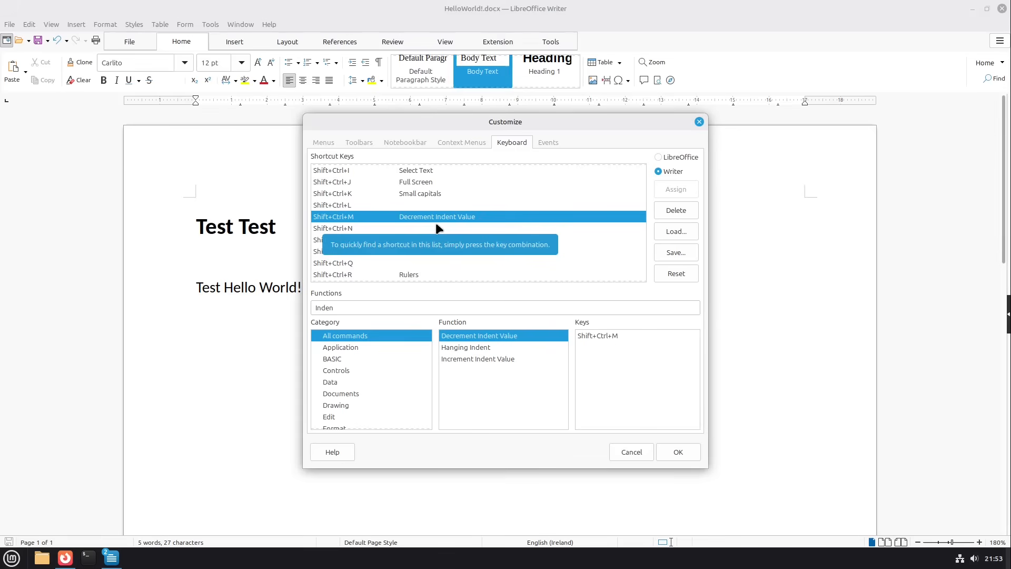
click(324, 209)
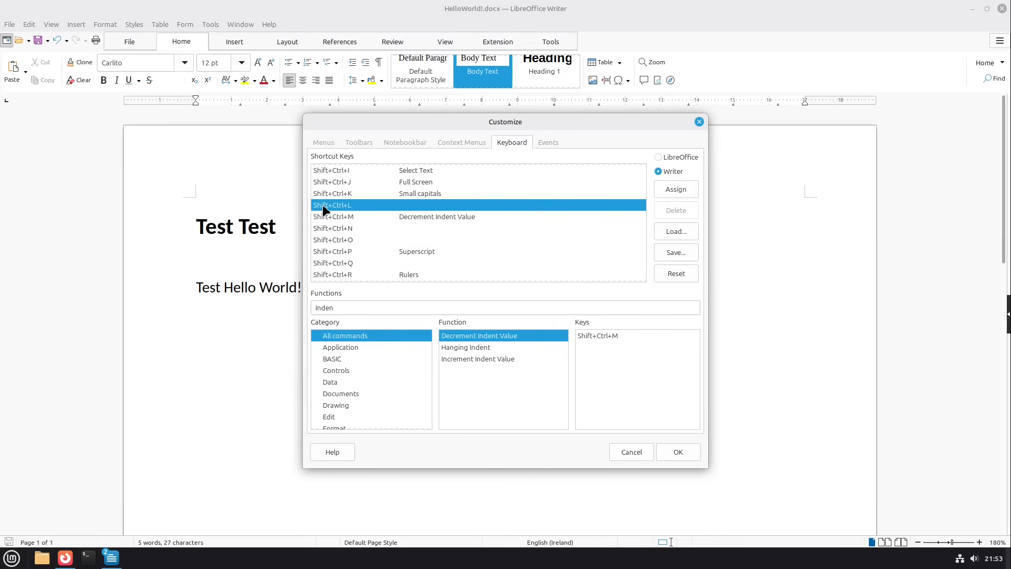
double_click(374, 307)
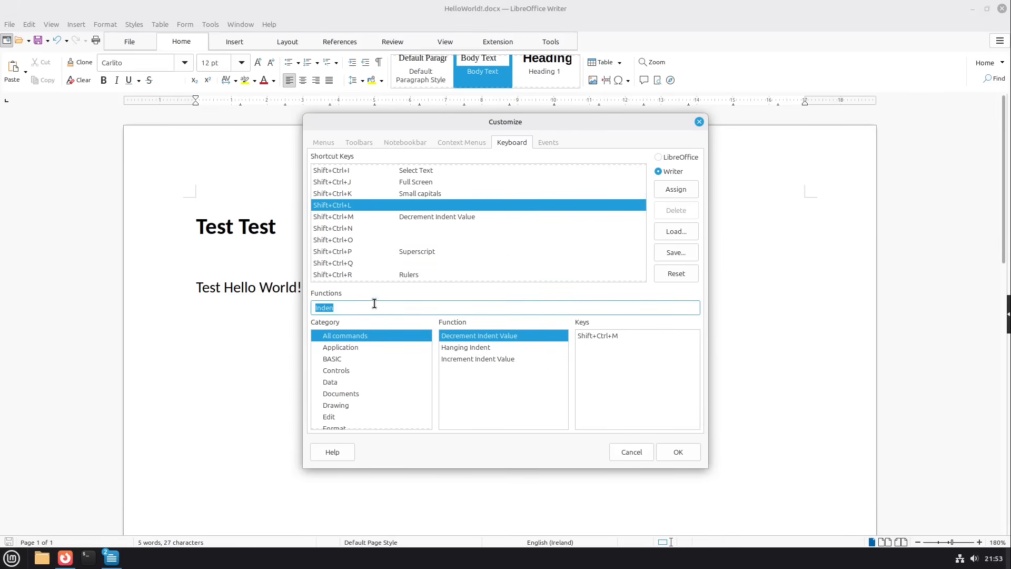
text(lists)
key(BackSpace)
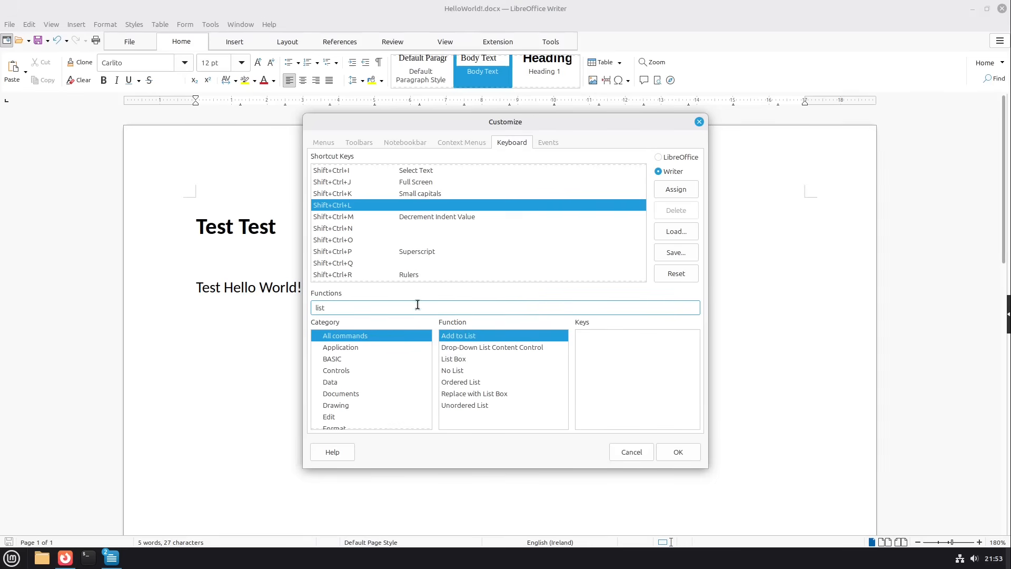
click(480, 405)
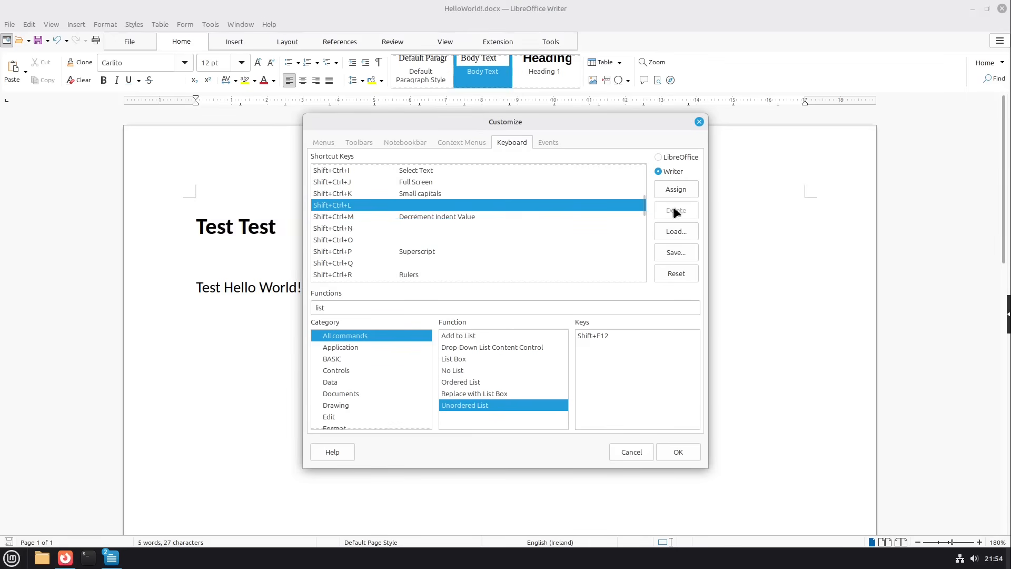
click(675, 191)
click(677, 451)
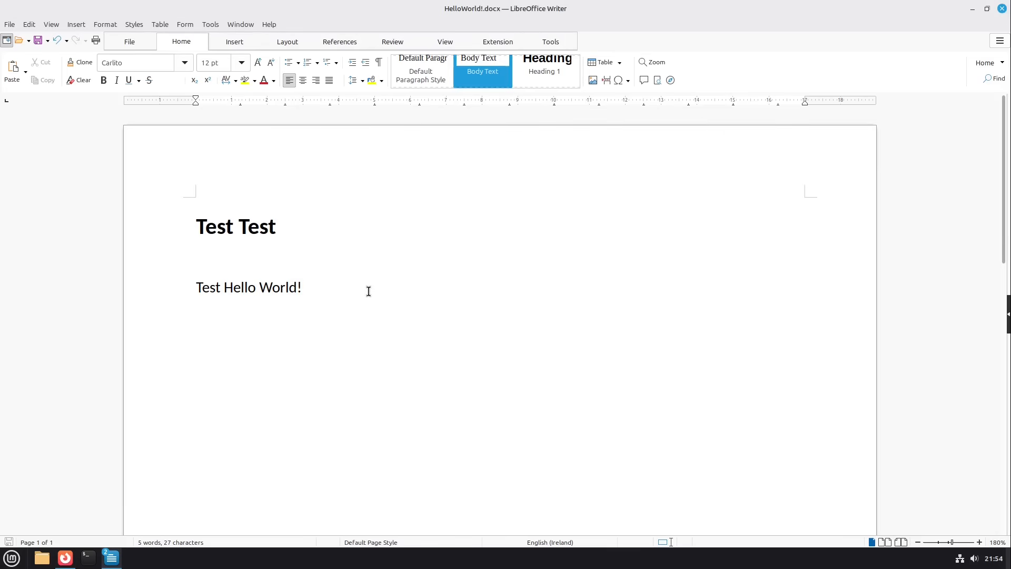
Turn the "Test Hello World!" line into a bullet point with the new shortcut and add a second bullet "Our cool List :)"
key(shift+ctrl+l)
key(Return)
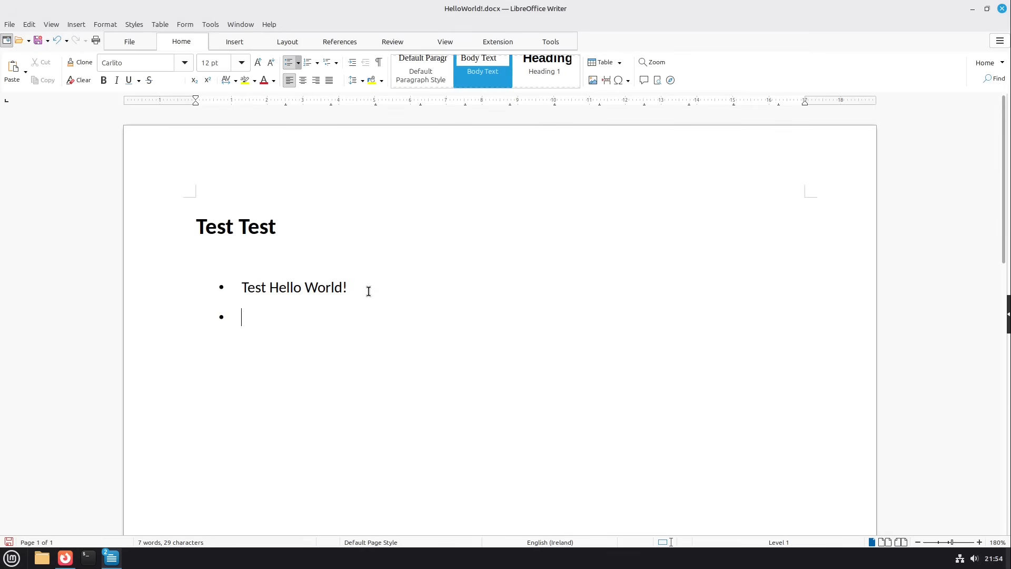
text(He)
key(BackSpace)
key(BackSpace)
text(Our cool List :))
Switch to Firefox and display the Linux Ort website's home page
click(64, 563)
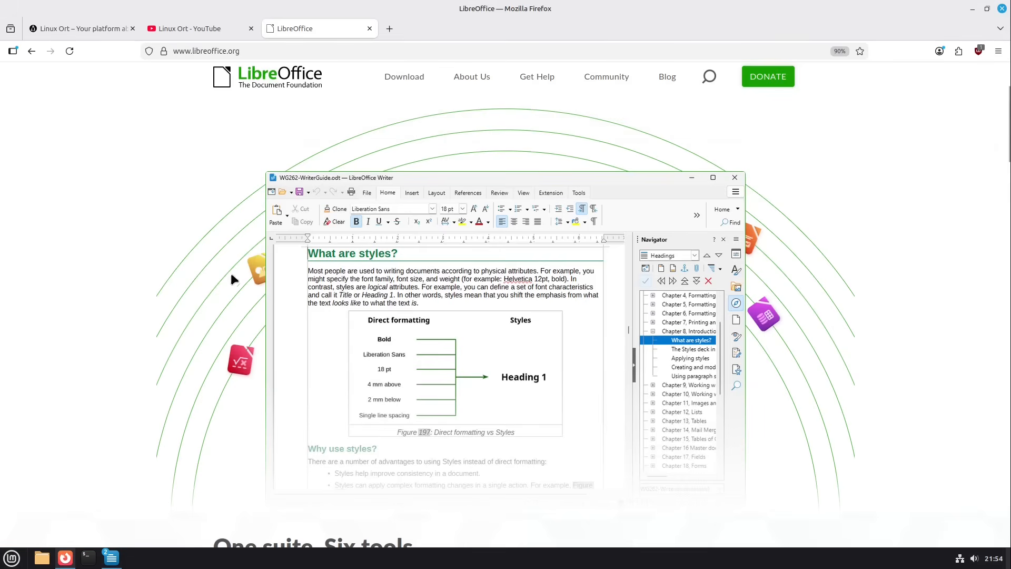
mouse_move(111, 31)
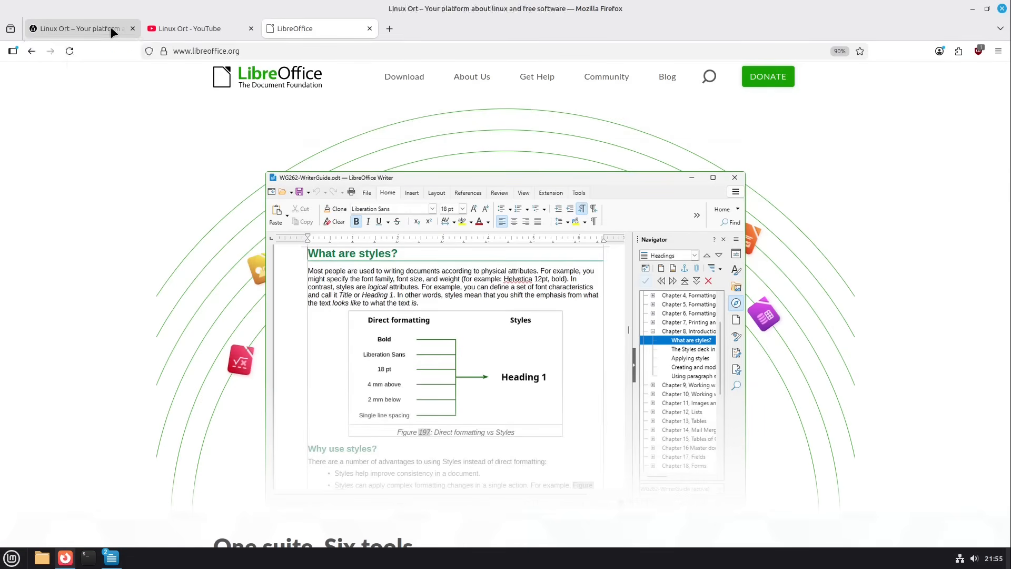
click(111, 30)
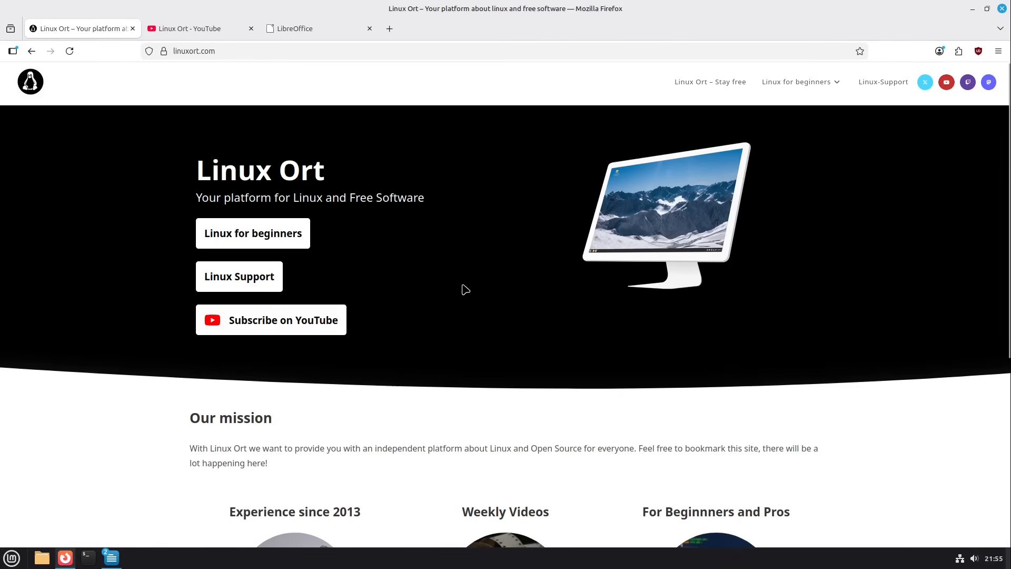